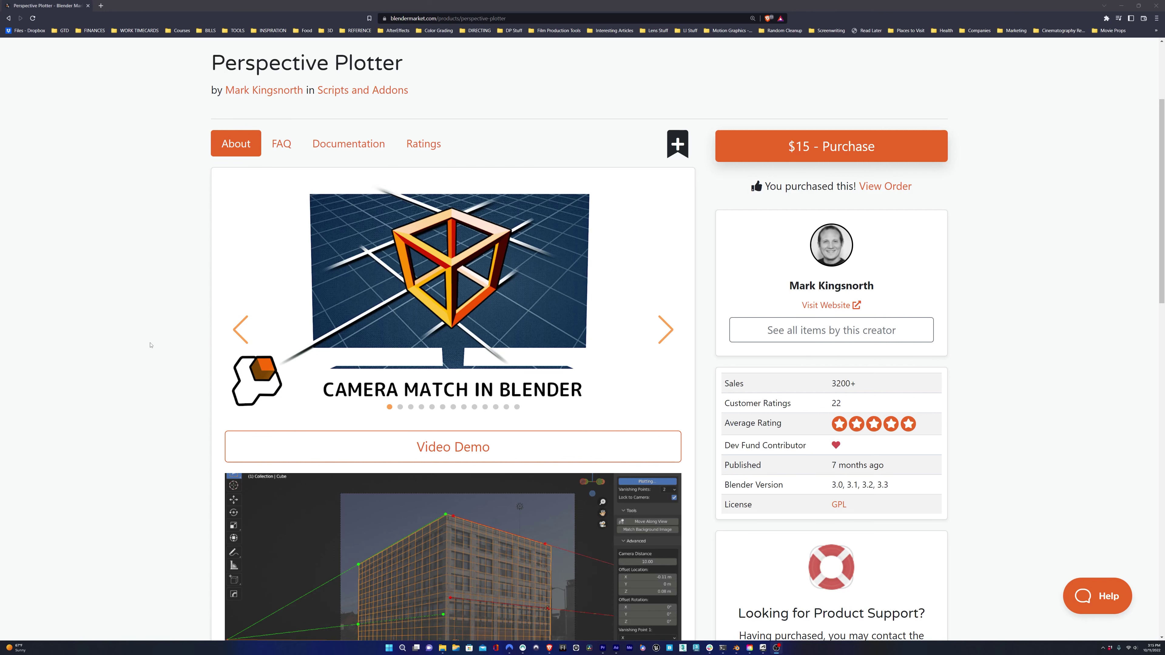
pyautogui.scroll(-7, 150, 345)
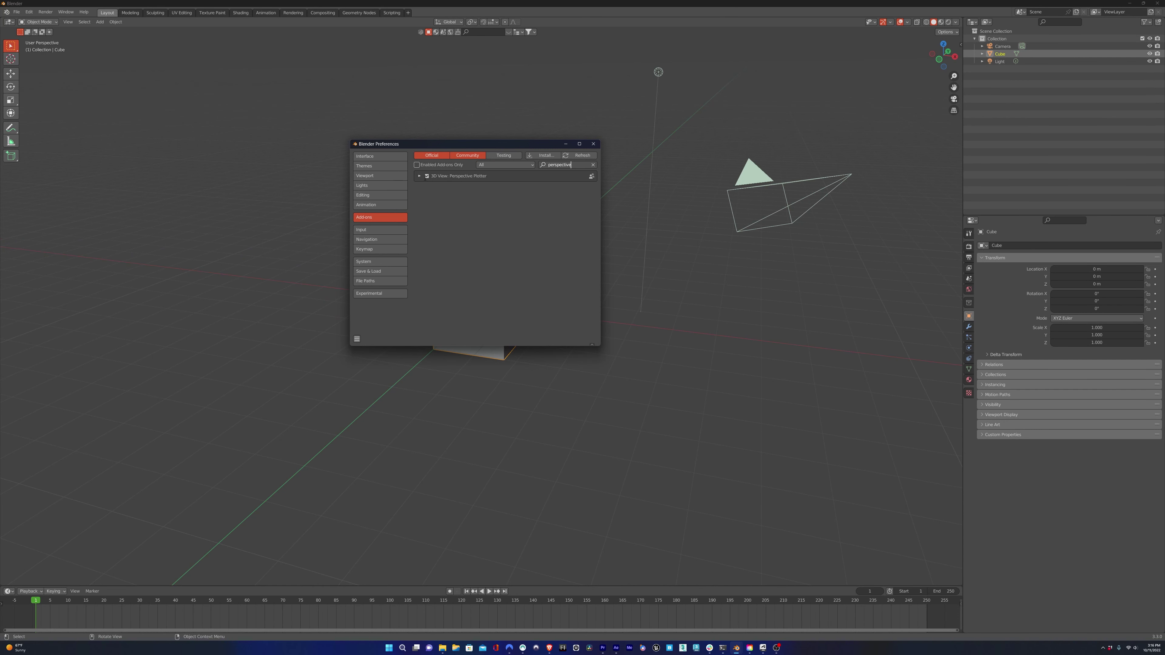
# Close the preferences and view the scene through the camera with the Perspective Plotter settings shown in the sidebar.
pyautogui.click(593, 144)
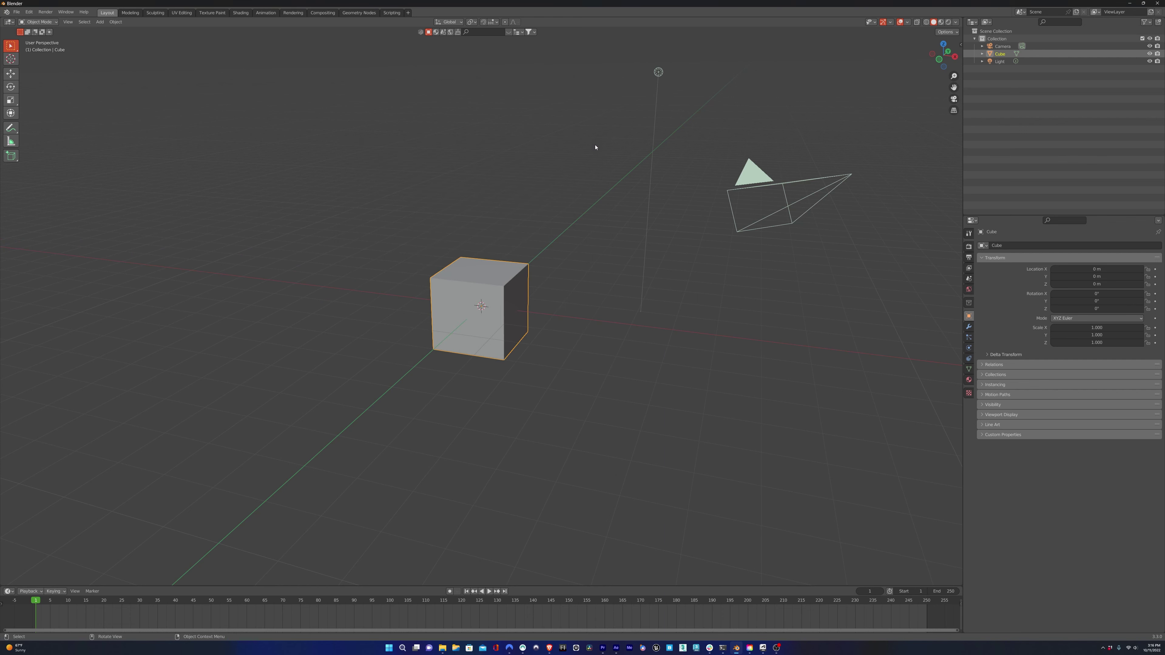
pyautogui.click(595, 149)
pyautogui.press('KP_0')
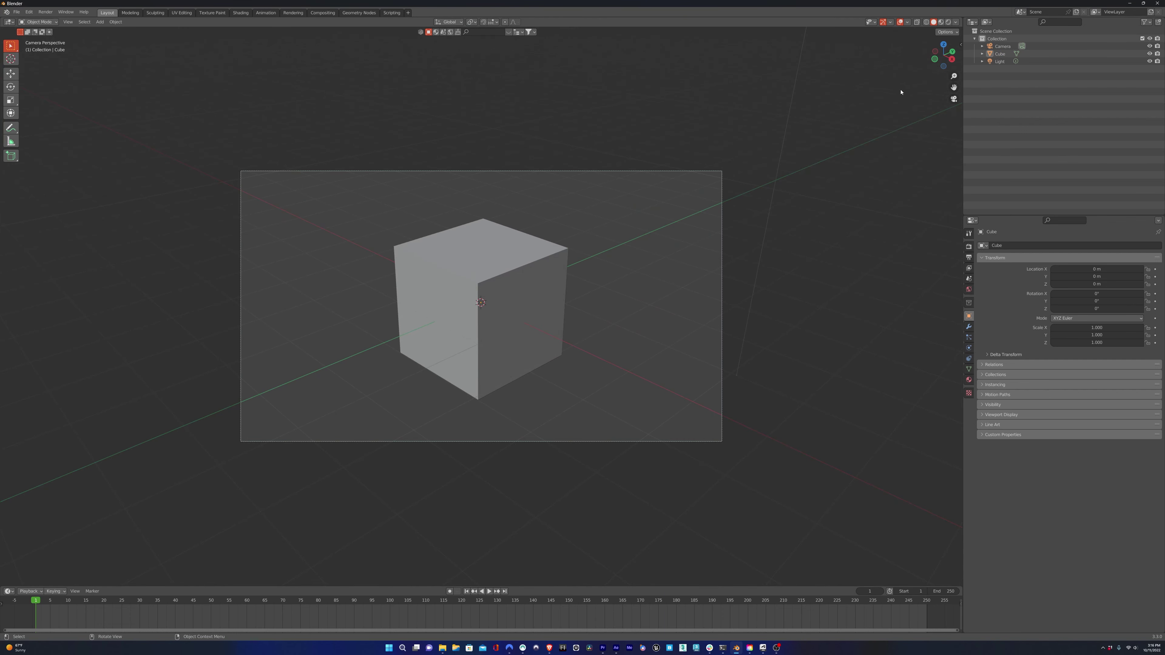
pyautogui.press('n')
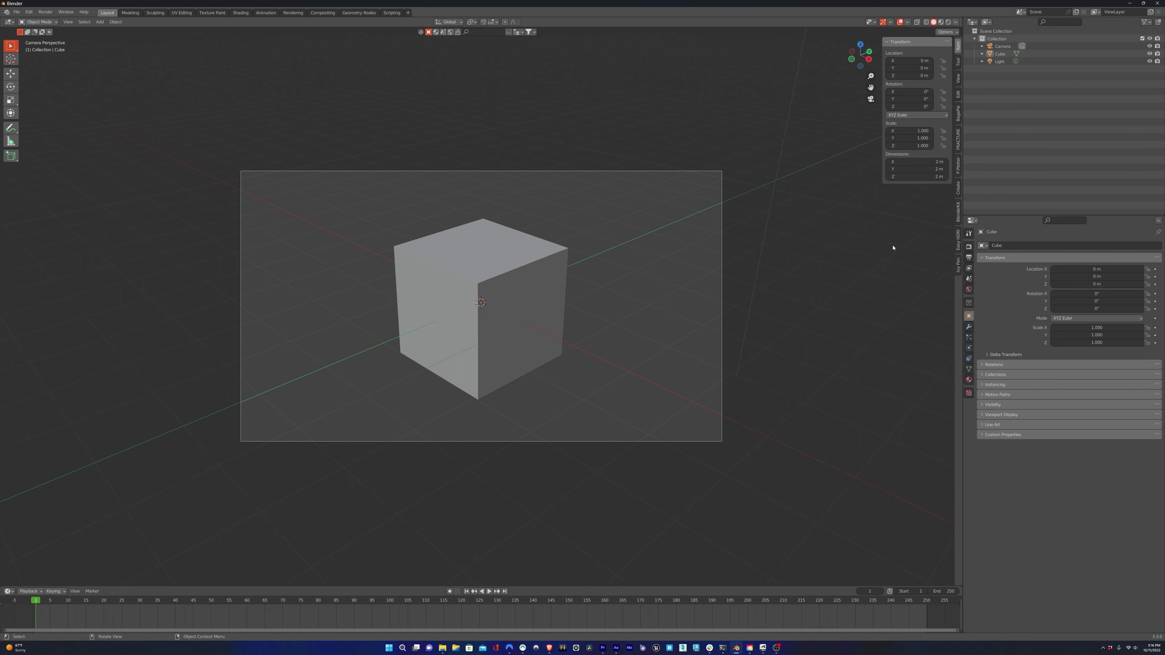
pyautogui.press('KP_0')
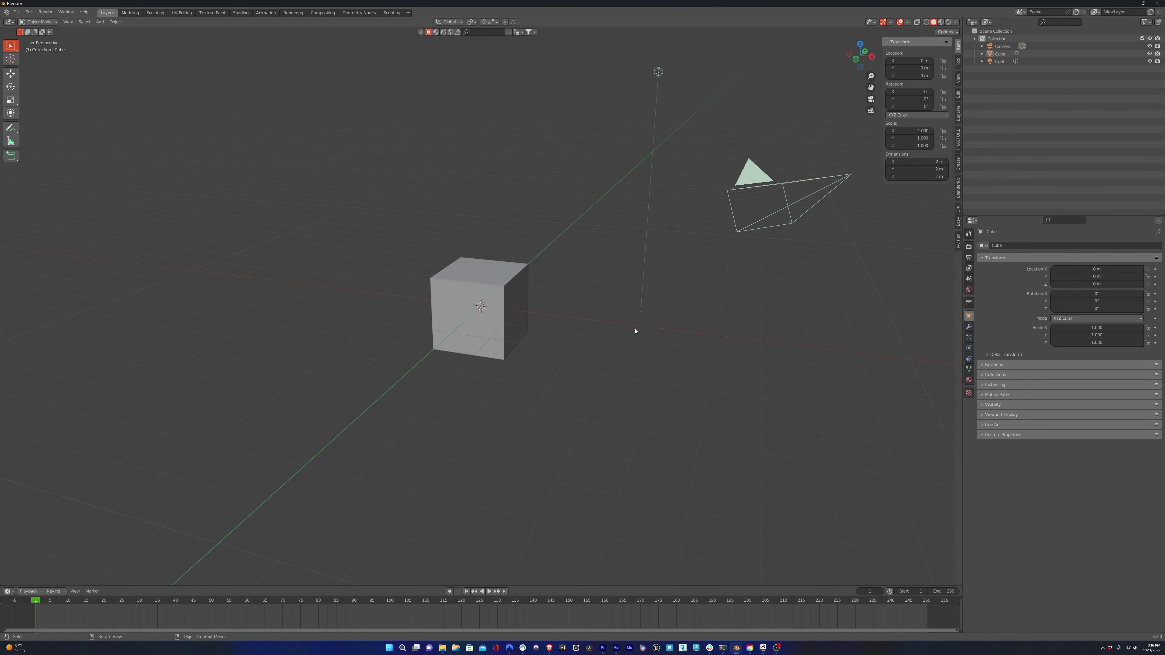
pyautogui.press('KP_0')
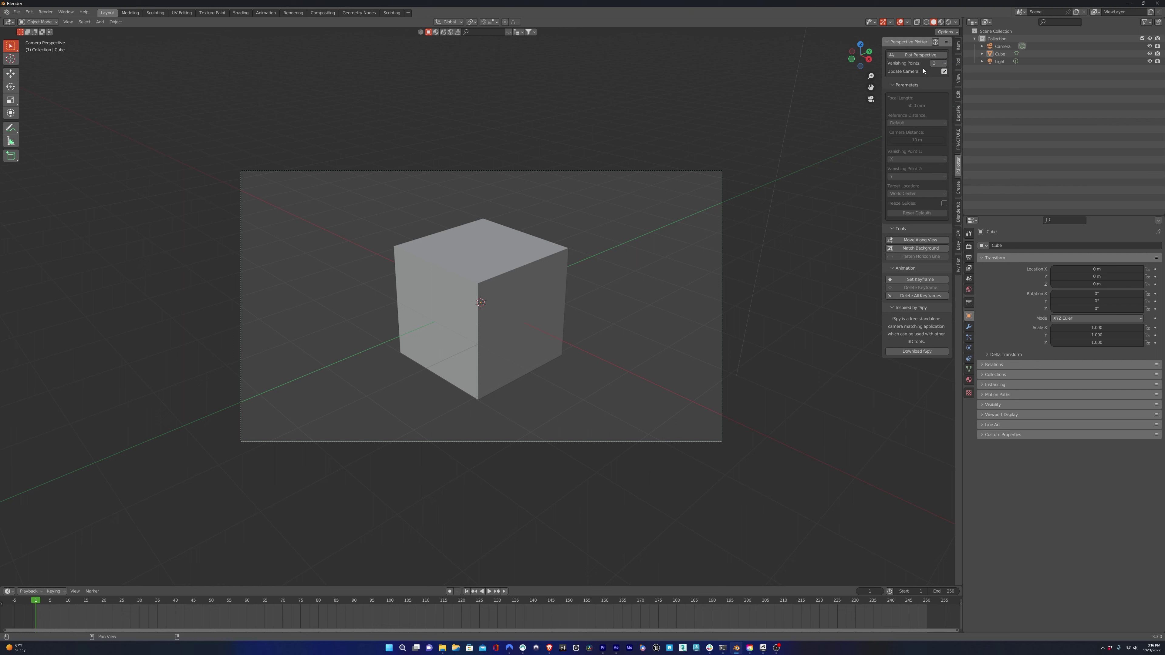
# Load GarageCleanPlate (1-01-14-01).jpg as the selected camera's matched background image and start plotting the perspective.
pyautogui.click(721, 362)
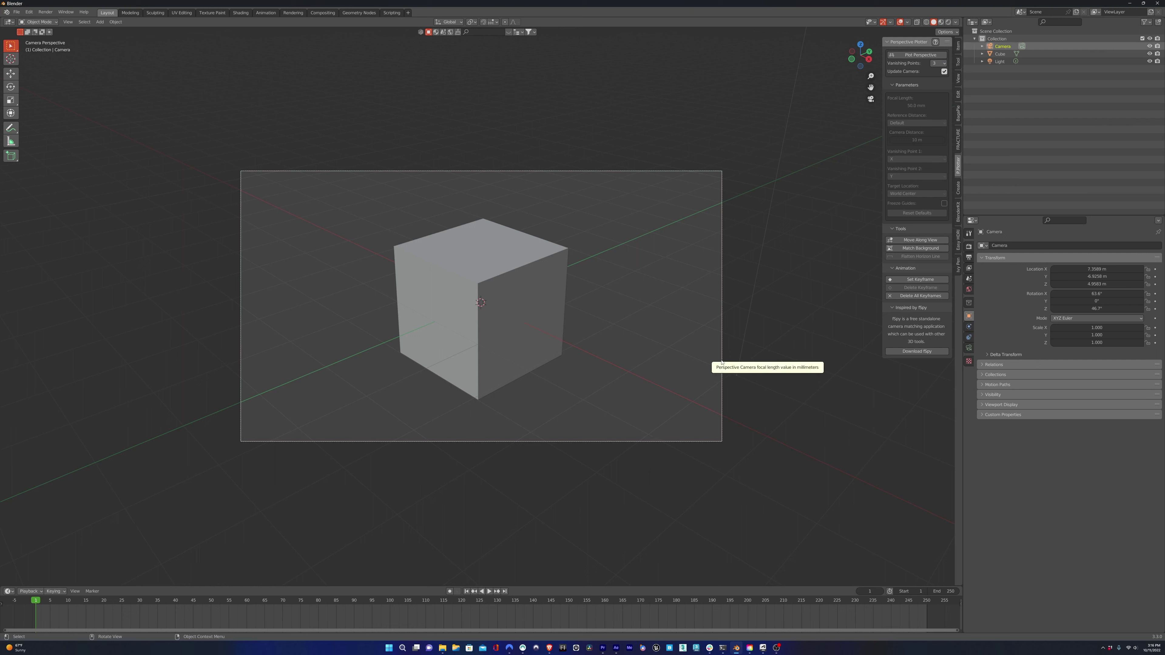
pyautogui.click(969, 348)
pyautogui.click(918, 248)
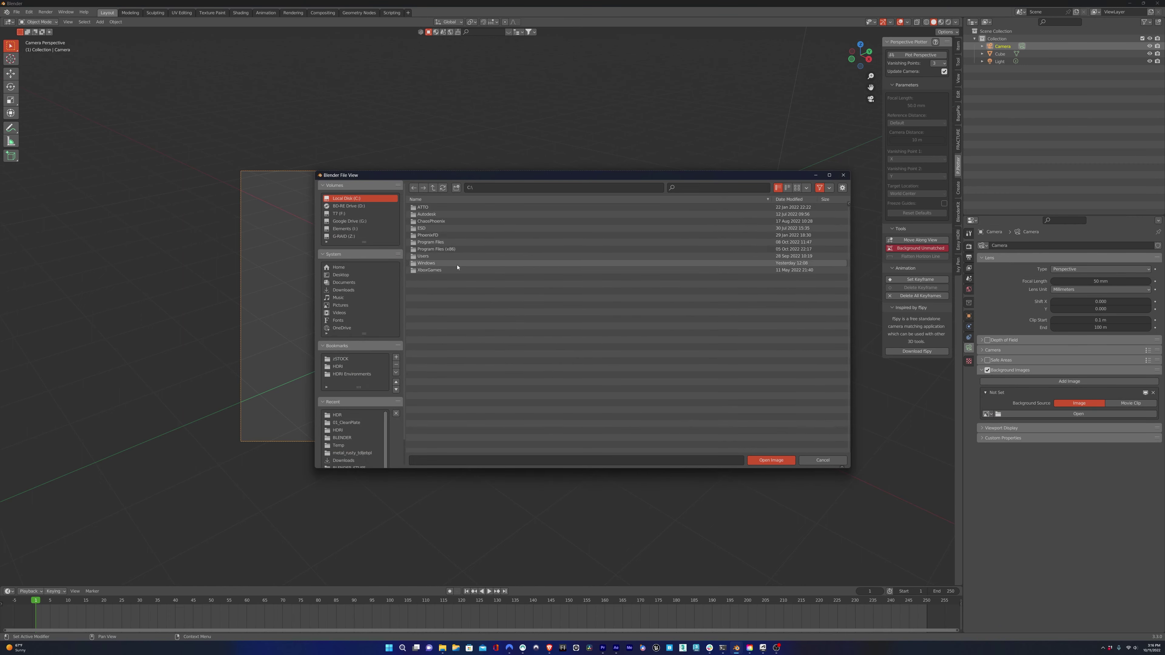
pyautogui.doubleClick(444, 207)
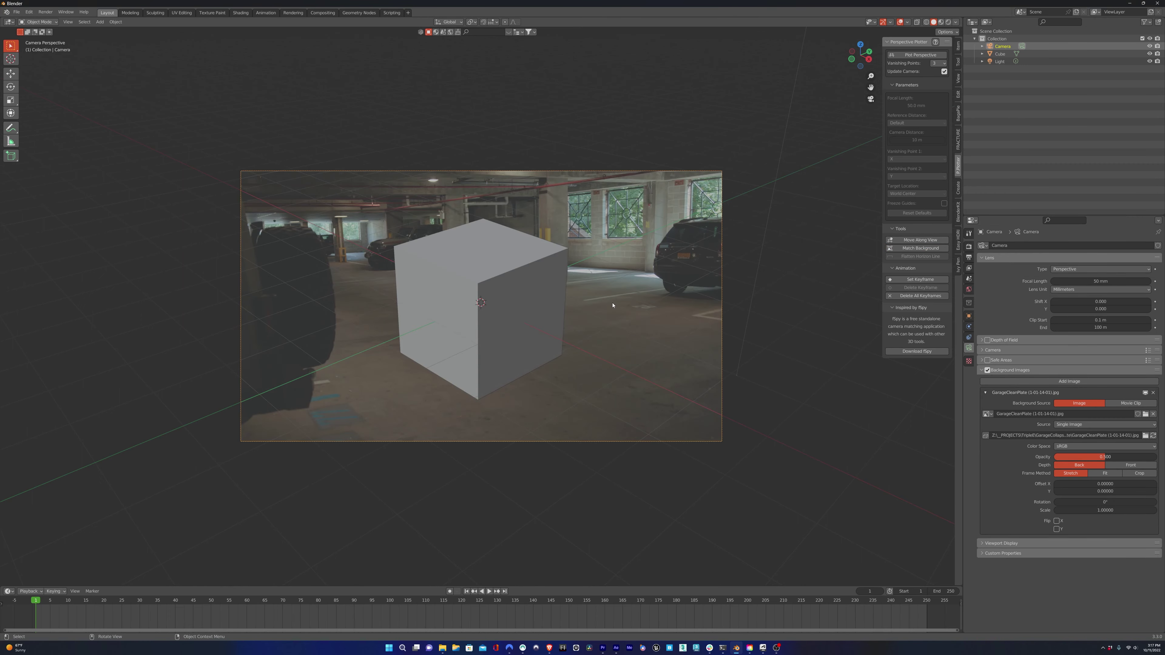
pyautogui.click(917, 54)
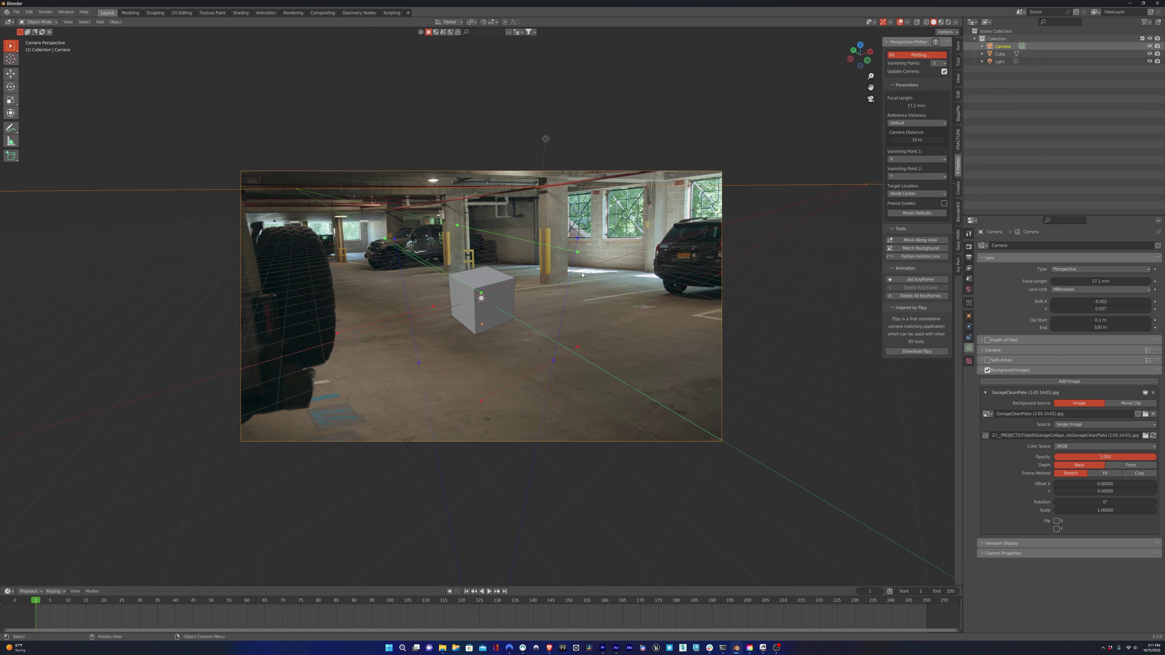
# Enable Camera to View, pull the camera back from the cube, and turn Camera to View off again.
pyautogui.click(916, 136)
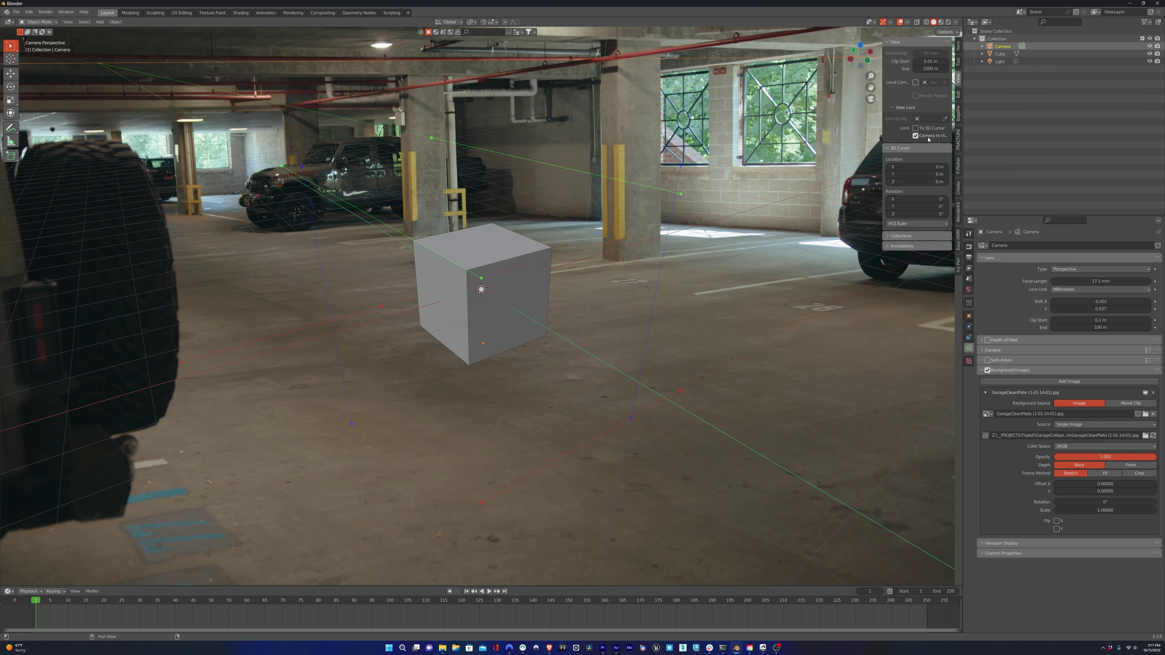
pyautogui.scroll(-3, 663, 262)
pyautogui.scroll(3, 664, 262)
pyautogui.scroll(-4, 664, 263)
pyautogui.scroll(3, 664, 263)
pyautogui.scroll(-2, 663, 263)
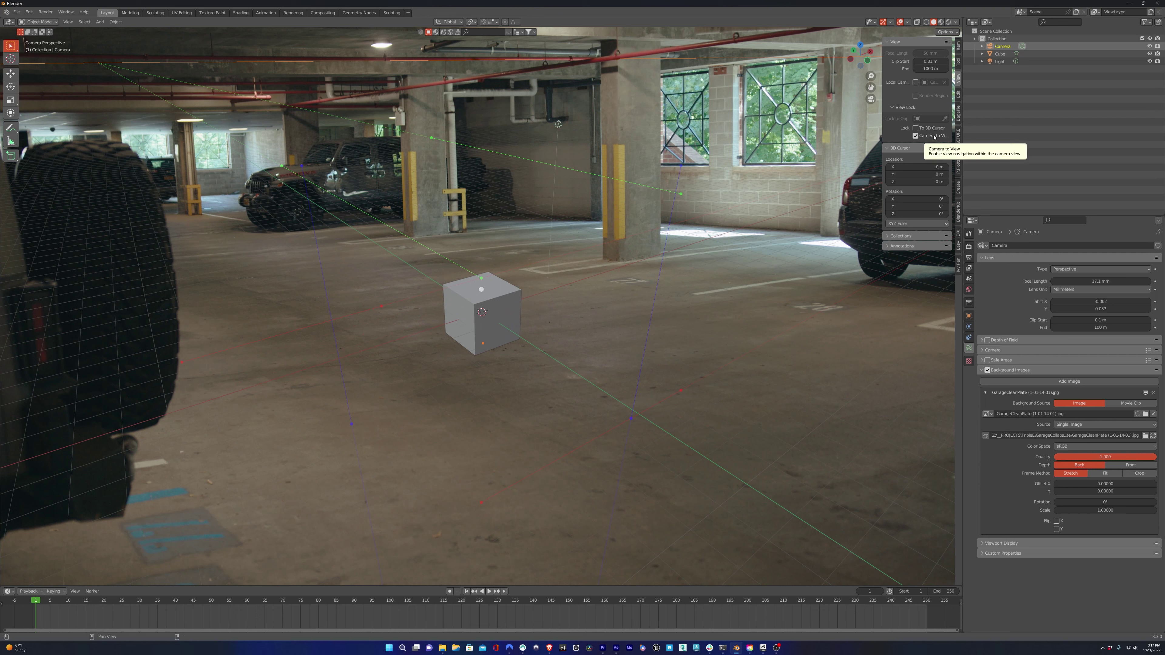
pyautogui.click(933, 136)
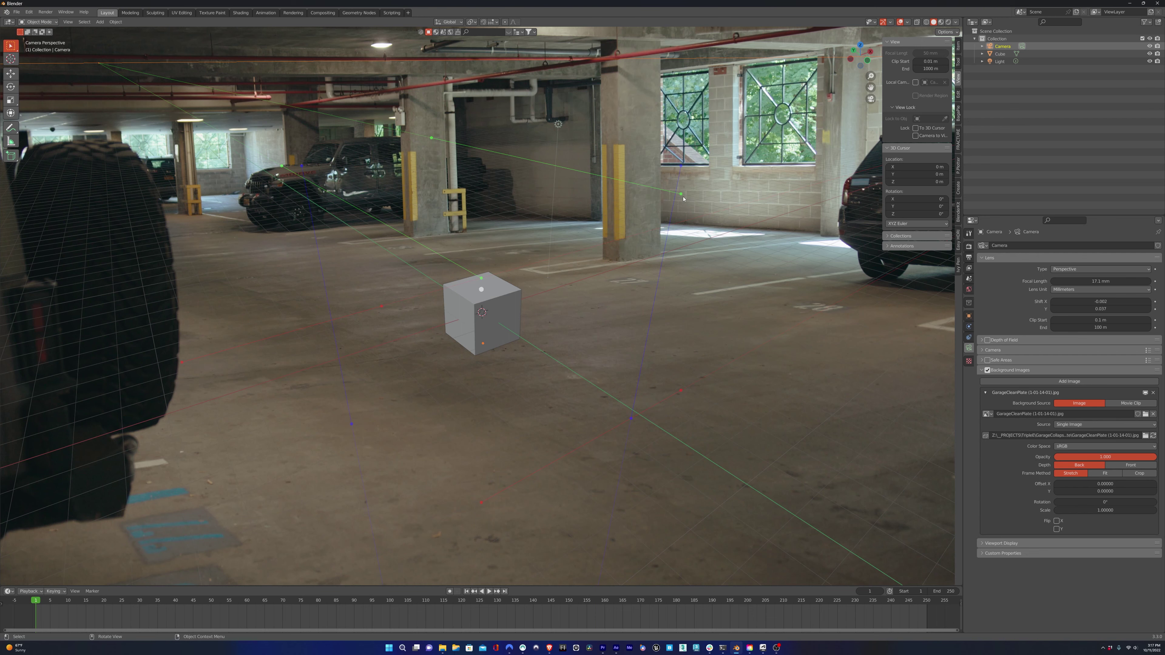
# Select the cube and move it slightly along the X axis over the garage floor.
pyautogui.scroll(4, 682, 220)
pyautogui.scroll(-2, 682, 240)
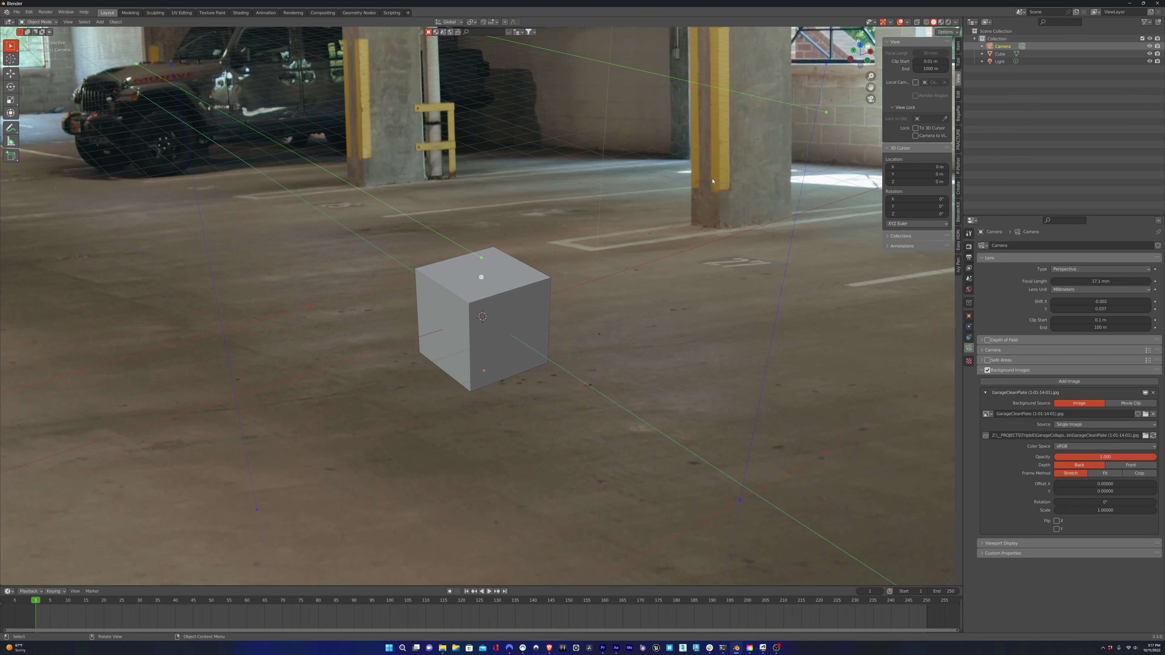
pyautogui.scroll(-2, 687, 193)
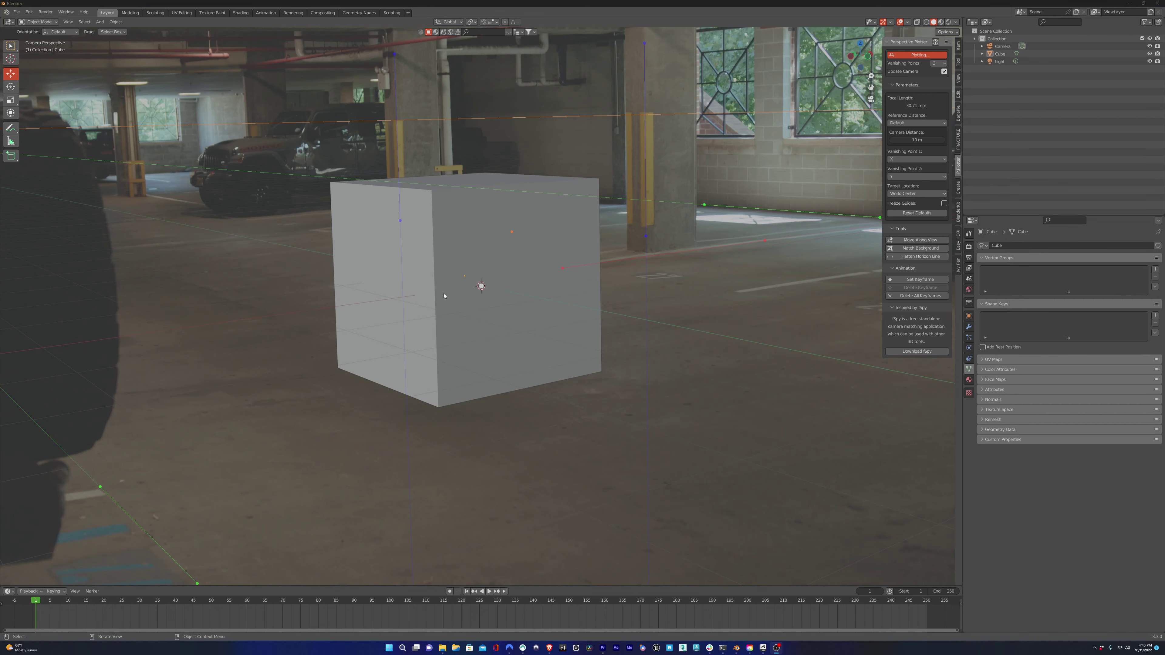
pyautogui.click(459, 287)
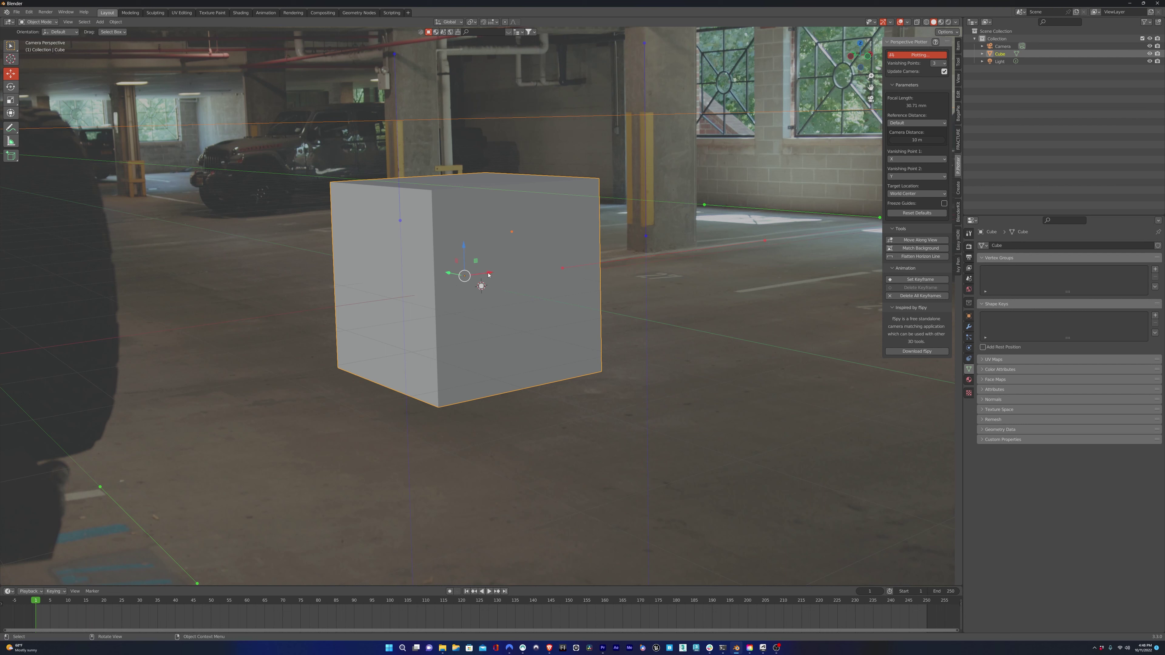
pyautogui.moveTo(489, 274)
pyautogui.mouseDown()
pyautogui.moveTo(431, 280)
pyautogui.moveTo(574, 264)
pyautogui.moveTo(380, 297)
pyautogui.moveTo(486, 278)
pyautogui.moveTo(371, 261)
pyautogui.moveTo(569, 319)
pyautogui.moveTo(470, 271)
pyautogui.moveTo(479, 287)
pyautogui.moveTo(461, 185)
pyautogui.moveTo(475, 413)
pyautogui.moveTo(481, 276)
pyautogui.mouseUp()
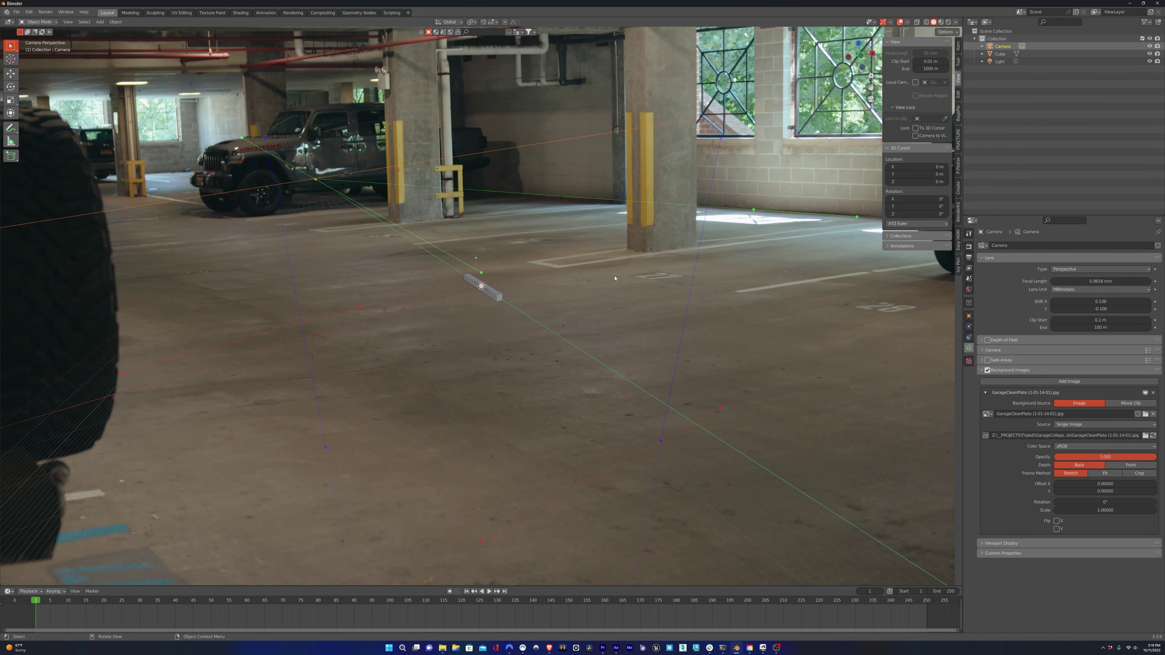
# Align a green guide with the ends of the painted parking lines on the floor beside the foreground tire.
pyautogui.moveTo(481, 272); pyautogui.dragTo(156, 542)
pyautogui.moveTo(242, 138); pyautogui.dragTo(100, 488)
pyautogui.keyDown('shift'); pyautogui.moveTo(133, 513); pyautogui.dragTo(412, 413, button='middle'); pyautogui.keyUp('shift')
pyautogui.scroll(5, 413, 413)
pyautogui.click(553, 438)
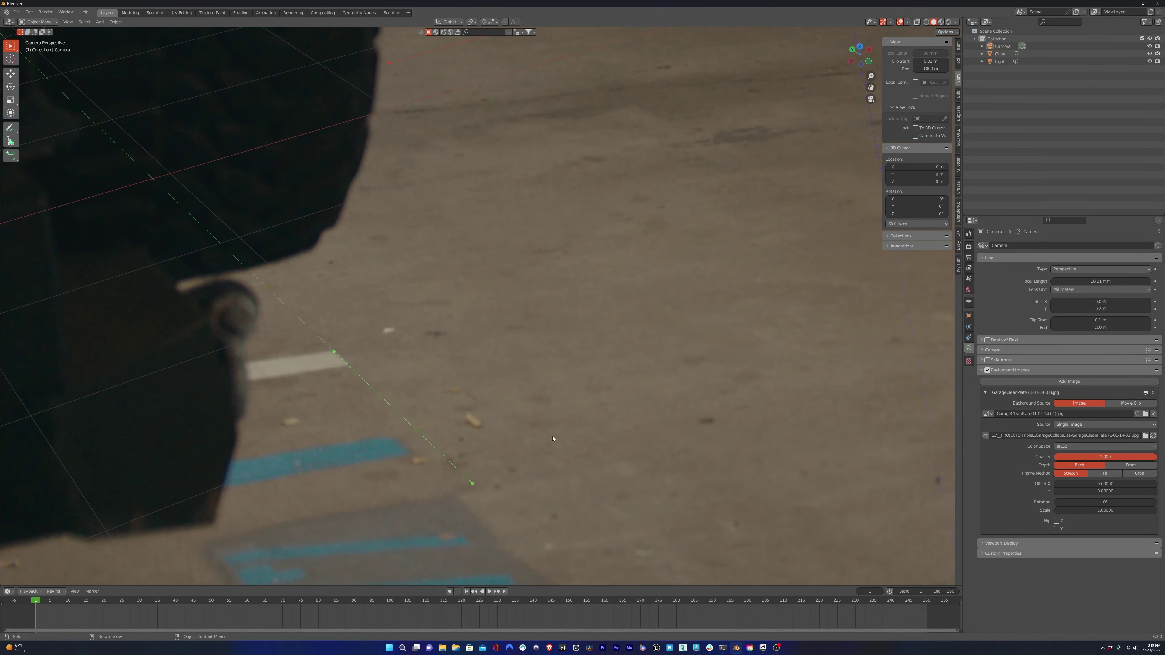
pyautogui.scroll(-12, 553, 439)
pyautogui.keyDown('shift'); pyautogui.moveTo(553, 438); pyautogui.dragTo(321, 573, button='middle'); pyautogui.keyUp('shift')
pyautogui.scroll(3, 482, 412)
pyautogui.moveTo(574, 412); pyautogui.dragTo(611, 457)
pyautogui.scroll(-4, 550, 436)
pyautogui.scroll(-3, 184, 455)
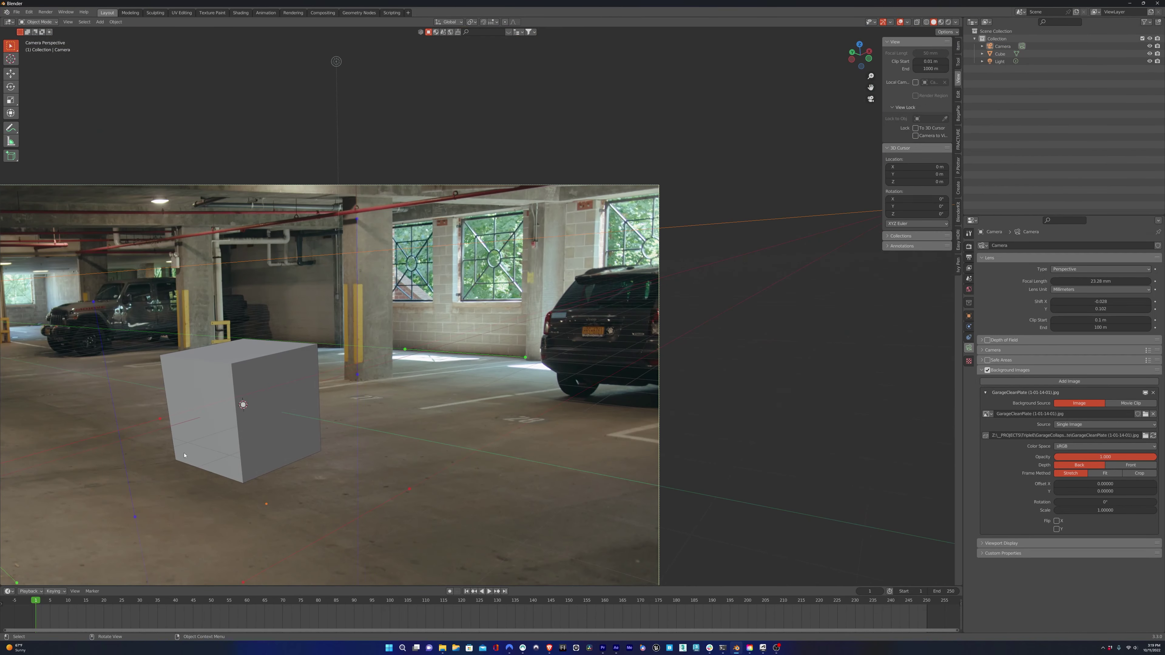
# Align a blue guide with the vertical edge of the pillar near the Jeep and a red guide with the white line near the black SUV.
pyautogui.moveTo(93, 302); pyautogui.dragTo(182, 247)
pyautogui.moveTo(135, 517); pyautogui.dragTo(187, 356)
pyautogui.moveTo(409, 489); pyautogui.dragTo(531, 394)
pyautogui.moveTo(243, 583); pyautogui.dragTo(418, 409)
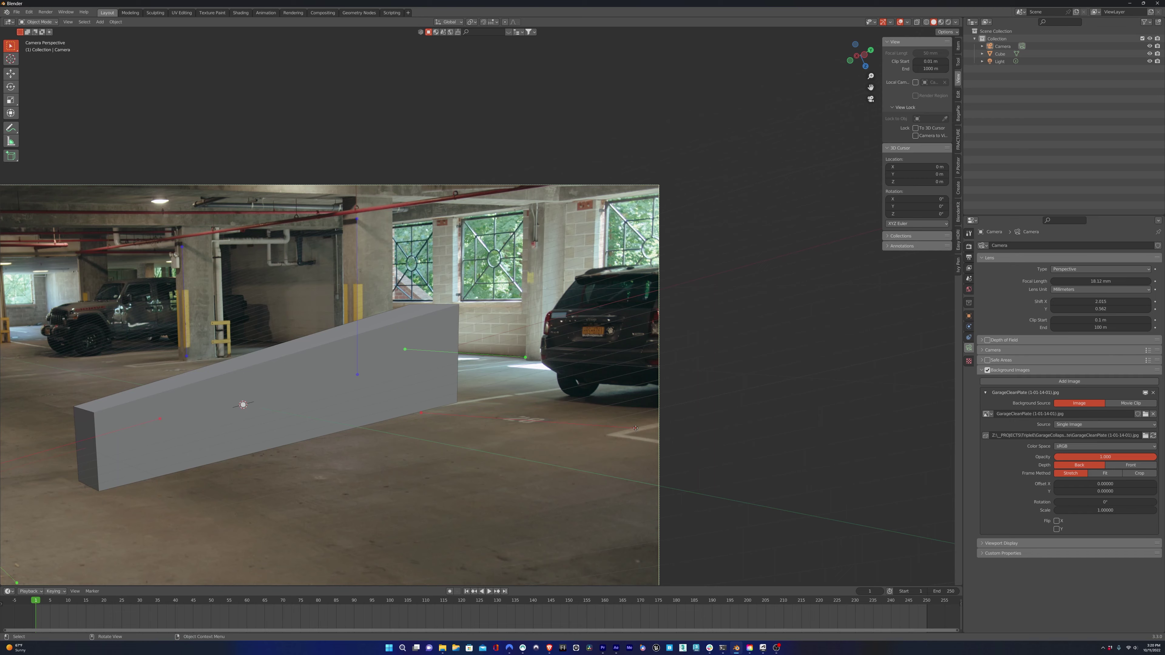
pyautogui.moveTo(635, 428); pyautogui.dragTo(649, 422)
pyautogui.moveTo(421, 412); pyautogui.dragTo(607, 433)
# Delete the cube and add a plane as the garage floor.
pyautogui.scroll(-1, 284, 408)
pyautogui.click(284, 408)
pyautogui.press('Delete')
pyautogui.hotkey('shift', 'a')
pyautogui.click(326, 435)
pyautogui.scroll(2, 616, 516)
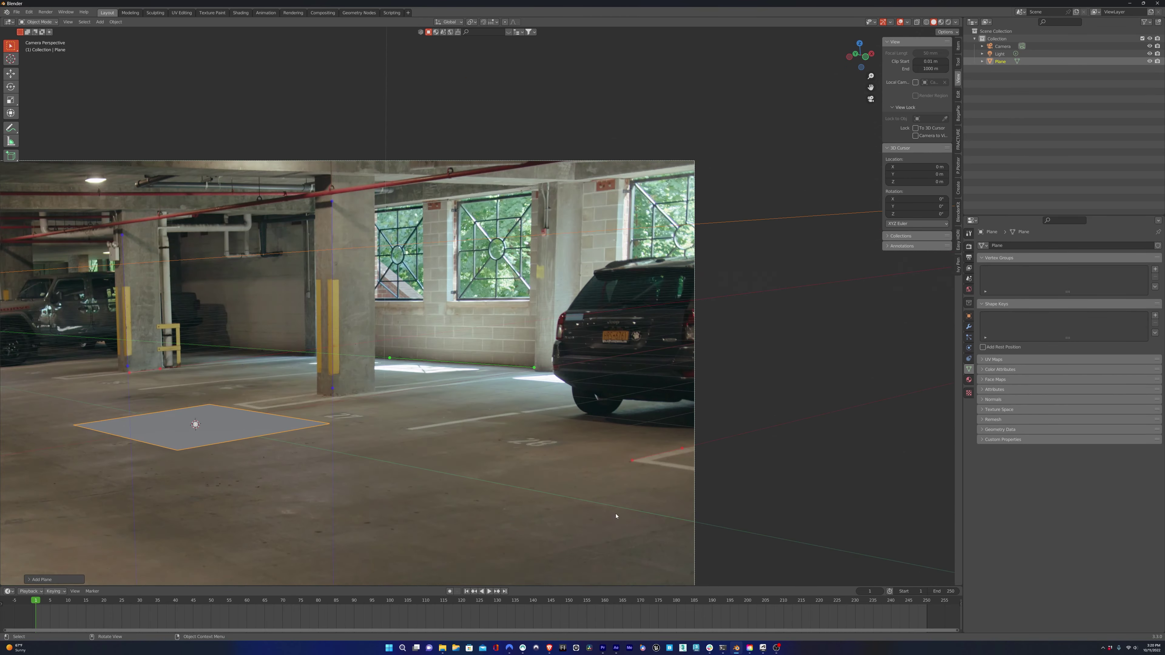
# Refine the blue and red guides along the vertical edges and bases of the garage pillars.
pyautogui.scroll(8, 677, 456)
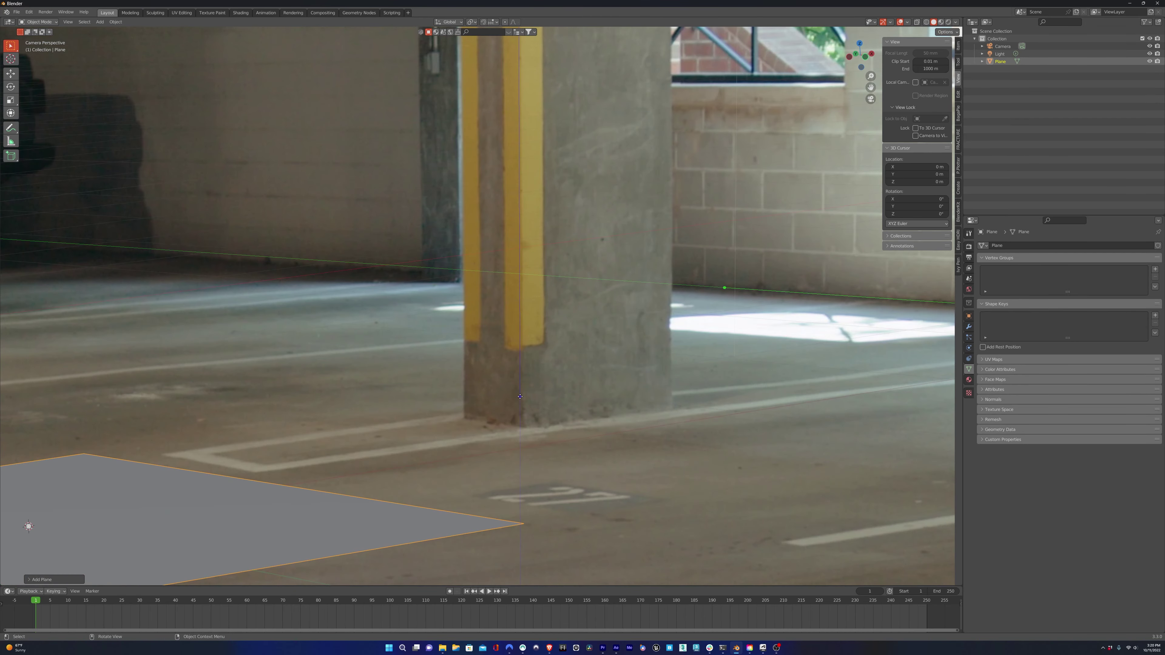
pyautogui.click(958, 165)
pyautogui.scroll(6, 499, 90)
pyautogui.click(500, 90)
pyautogui.keyDown('shift'); pyautogui.moveTo(288, 225); pyautogui.dragTo(415, 203, button='middle'); pyautogui.keyUp('shift')
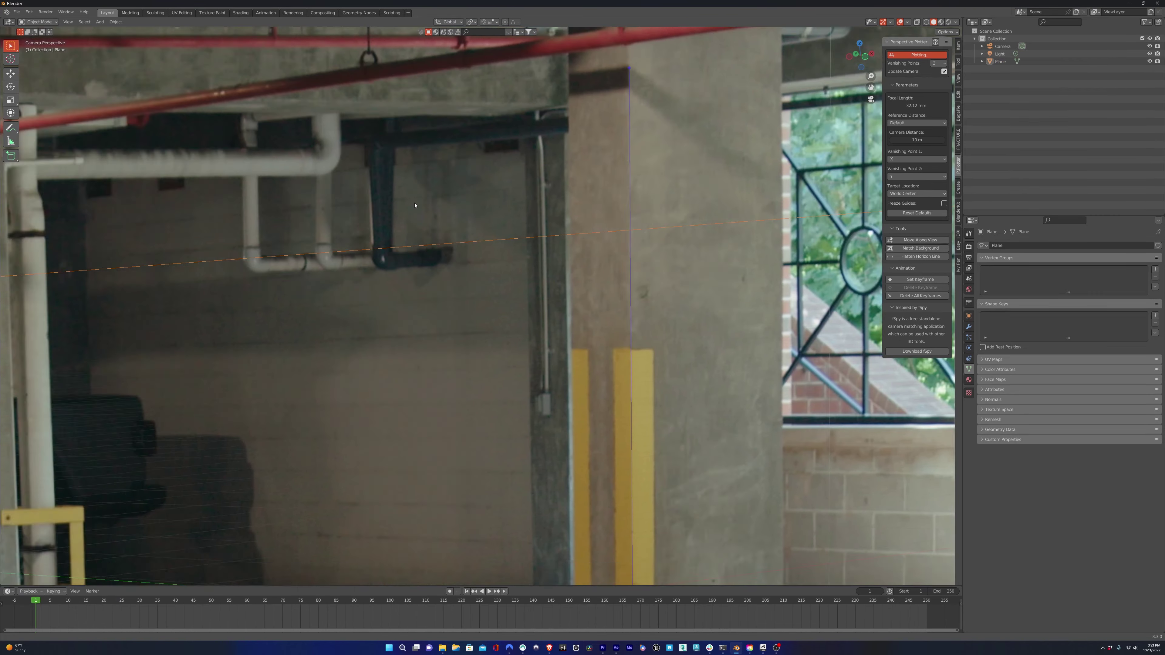
pyautogui.keyDown('shift'); pyautogui.moveTo(820, 578); pyautogui.dragTo(403, 391, button='middle'); pyautogui.keyUp('shift')
pyautogui.scroll(5, 263, 429)
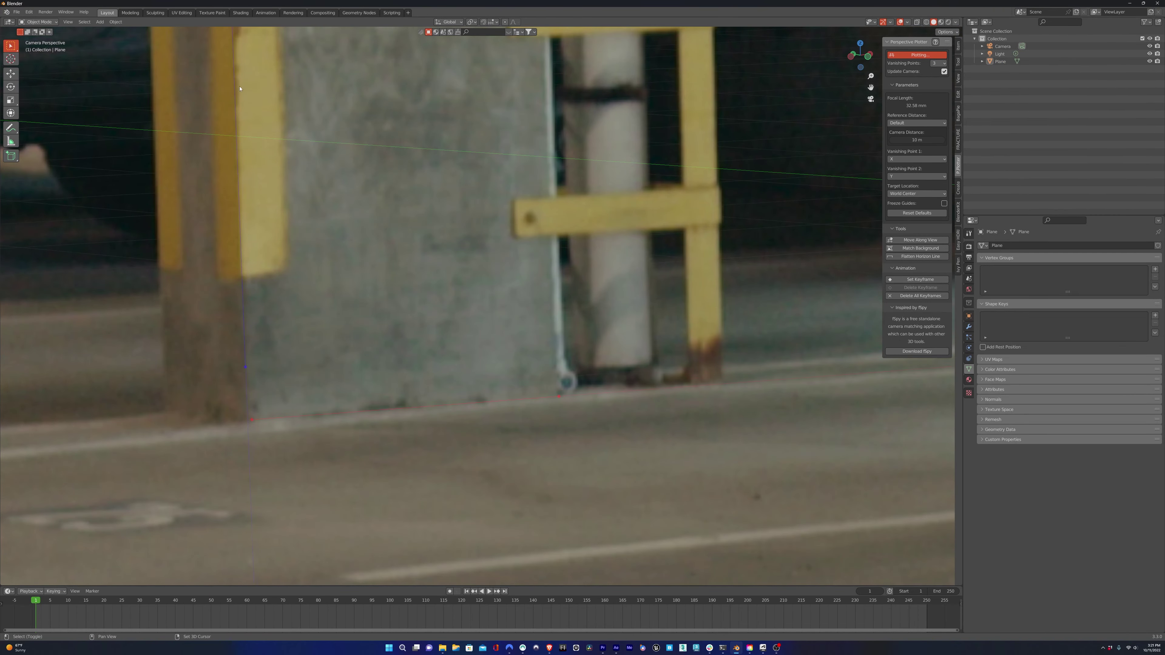
# Enlarge the floor plane uniformly and move it about -0.81 m along the X axis.
pyautogui.scroll(-8, 239, 88)
pyautogui.click(546, 362)
pyautogui.press('s')
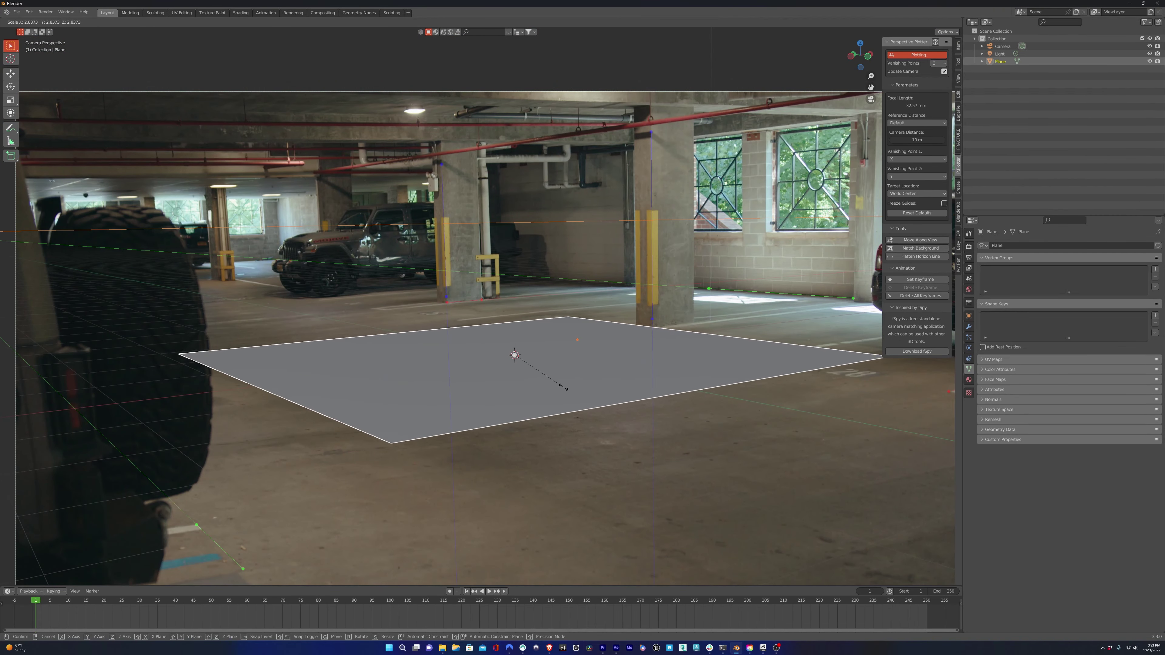
pyautogui.click(572, 395)
pyautogui.press('g')
pyautogui.press('x')
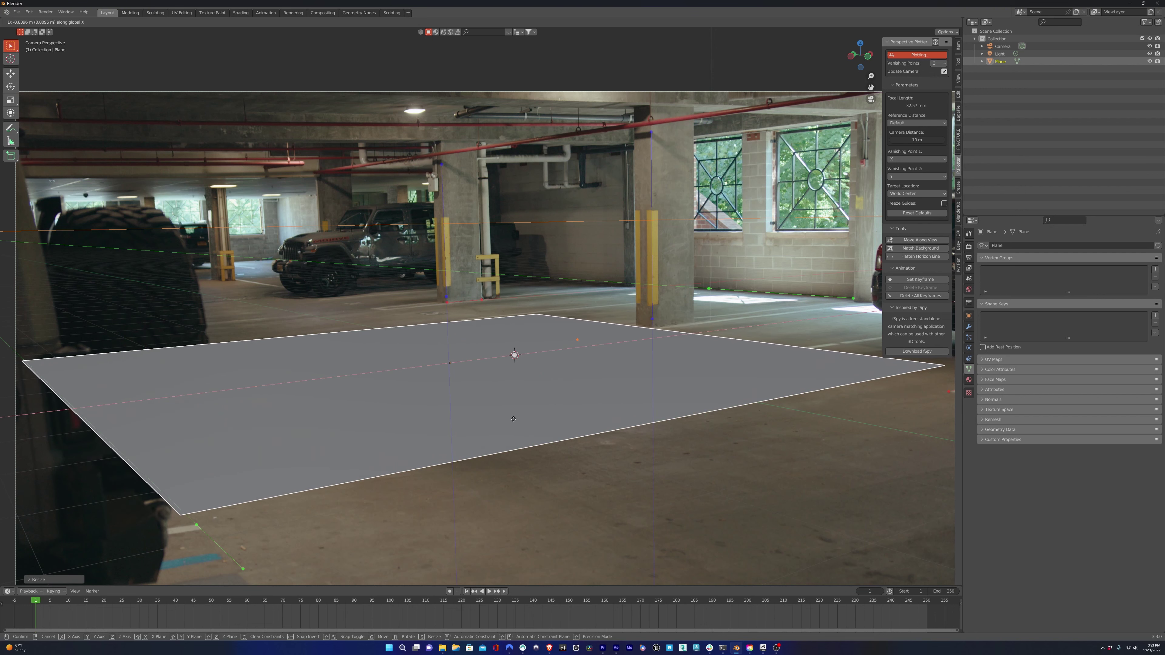
pyautogui.click(513, 419)
# Stretch the floor plane along the Y axis and shift it along X to cover the foreground floor.
pyautogui.press('s')
pyautogui.press('y')
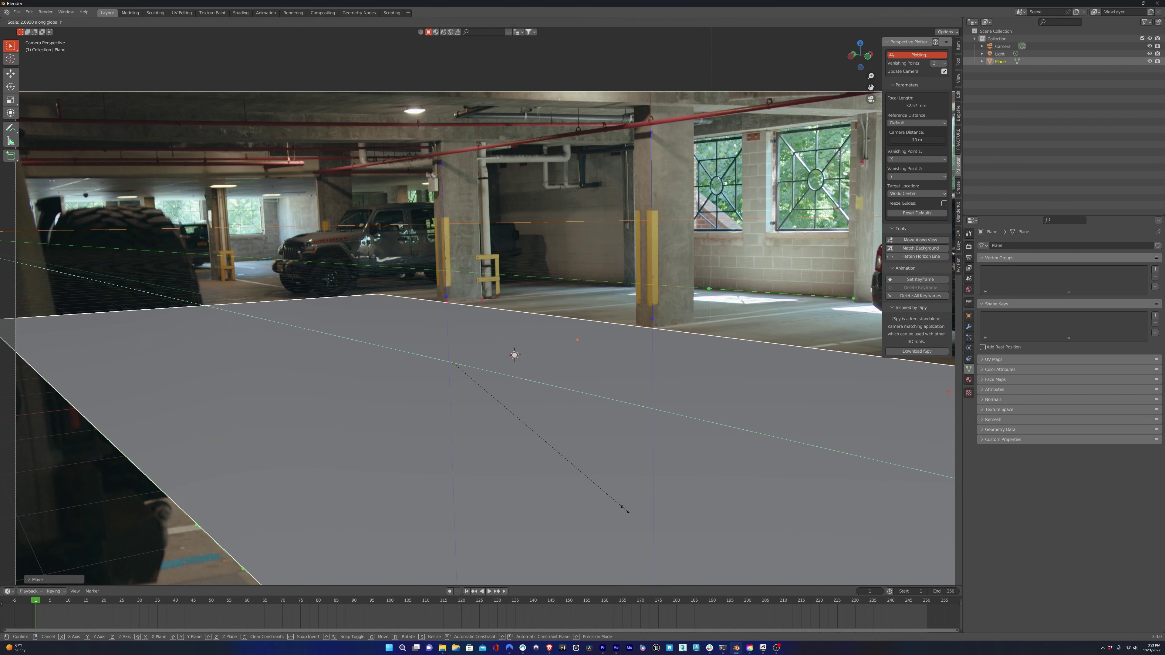
pyautogui.click(660, 501)
pyautogui.press('g')
pyautogui.press('x')
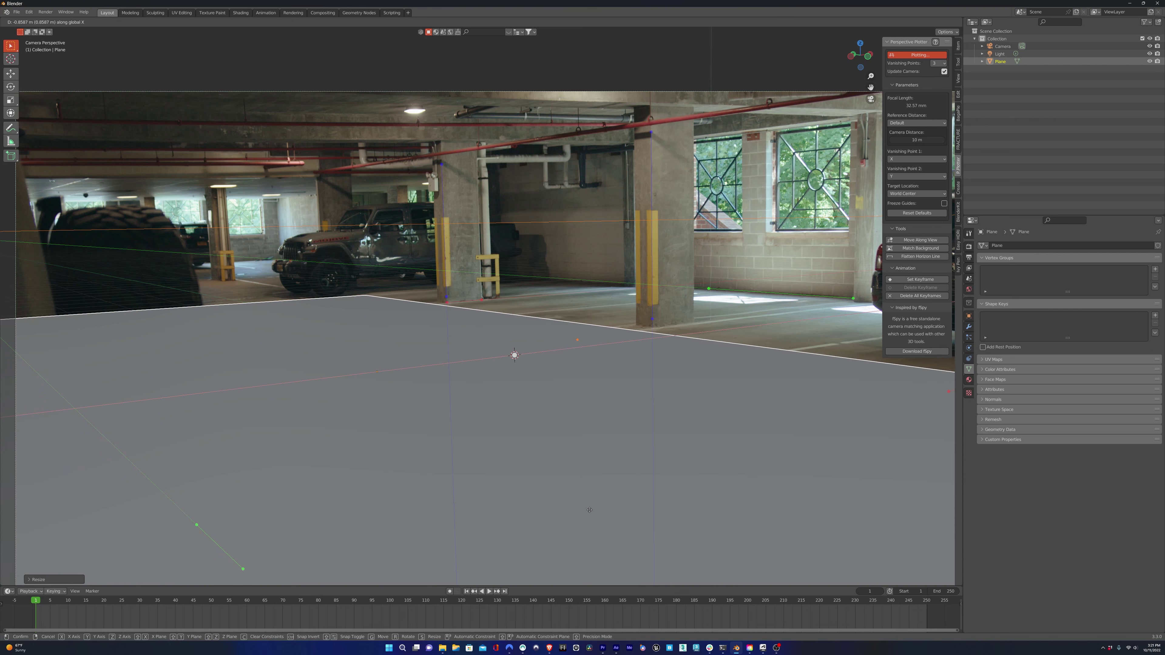
pyautogui.click(683, 520)
# Add a cube, scale it down and raise it along Z so it rests on the floor plane.
pyautogui.hotkey('shift', 'a')
pyautogui.moveTo(493, 435)
pyautogui.click(530, 442)
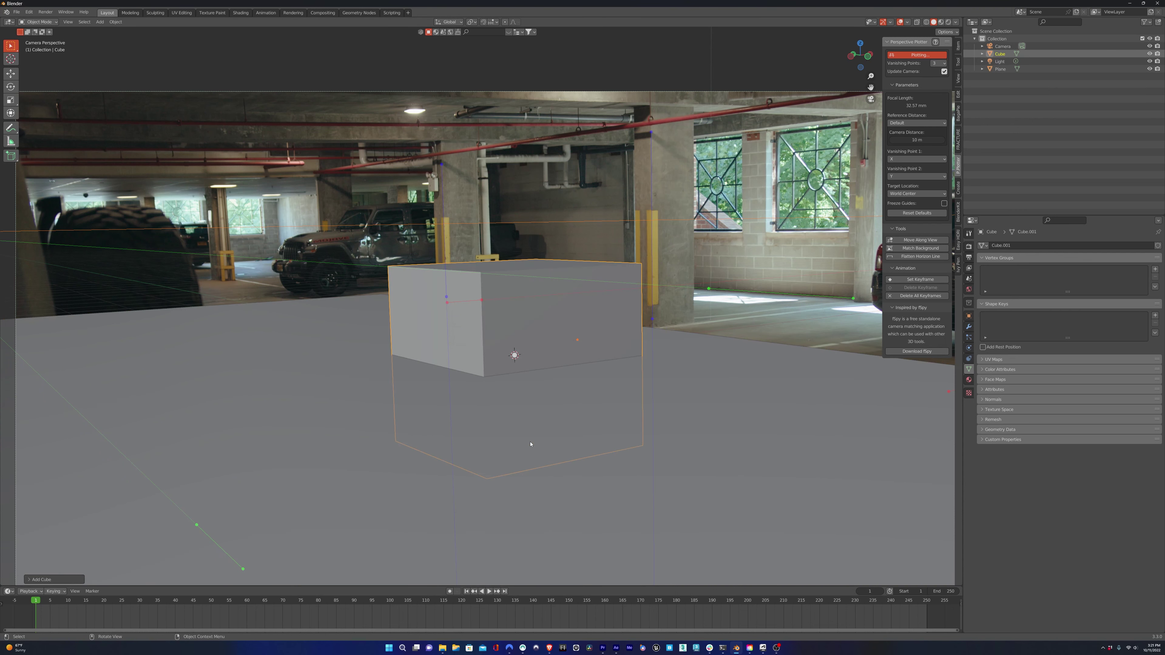
pyautogui.press('s')
pyautogui.click(537, 365)
pyautogui.press('g')
pyautogui.press('z')
pyautogui.click(537, 340)
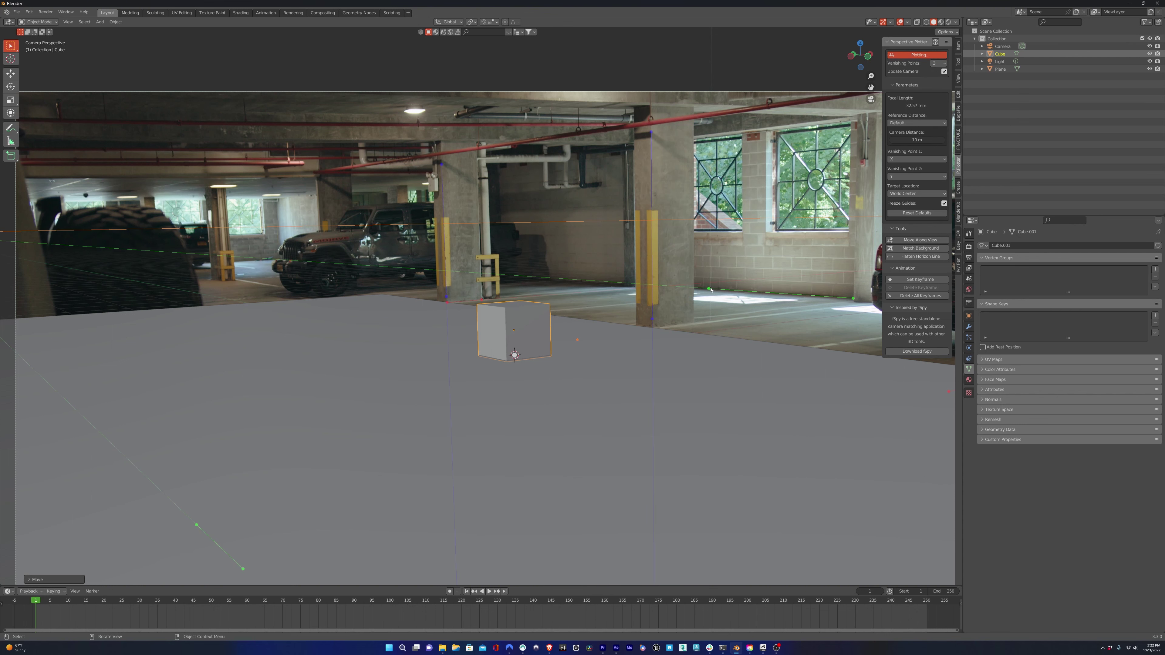
# Try to move the frozen guide points near the wall and the pillar bases.
pyautogui.moveTo(709, 290)
pyautogui.mouseDown()
pyautogui.moveTo(739, 289)
pyautogui.moveTo(702, 287)
pyautogui.mouseUp()
pyautogui.moveTo(652, 320); pyautogui.dragTo(688, 324)
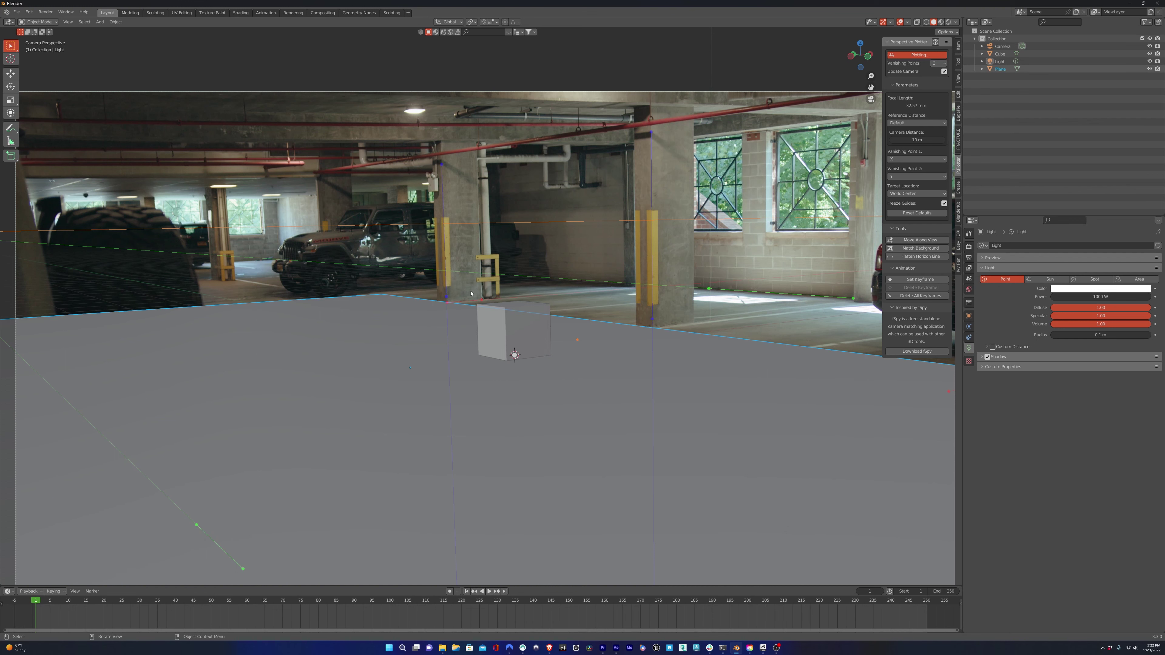
pyautogui.moveTo(447, 302); pyautogui.dragTo(397, 296)
pyautogui.click(771, 200)
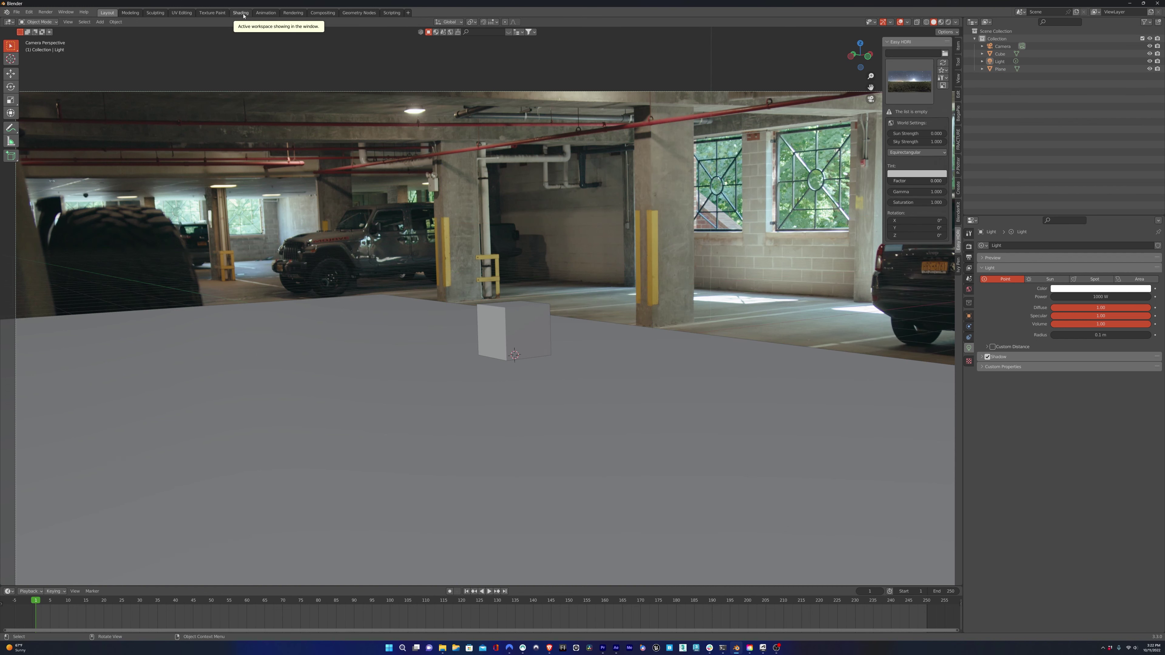
# Switch to the Shading workspace, use rendered viewport shading and display the World shader nodes.
pyautogui.click(240, 13)
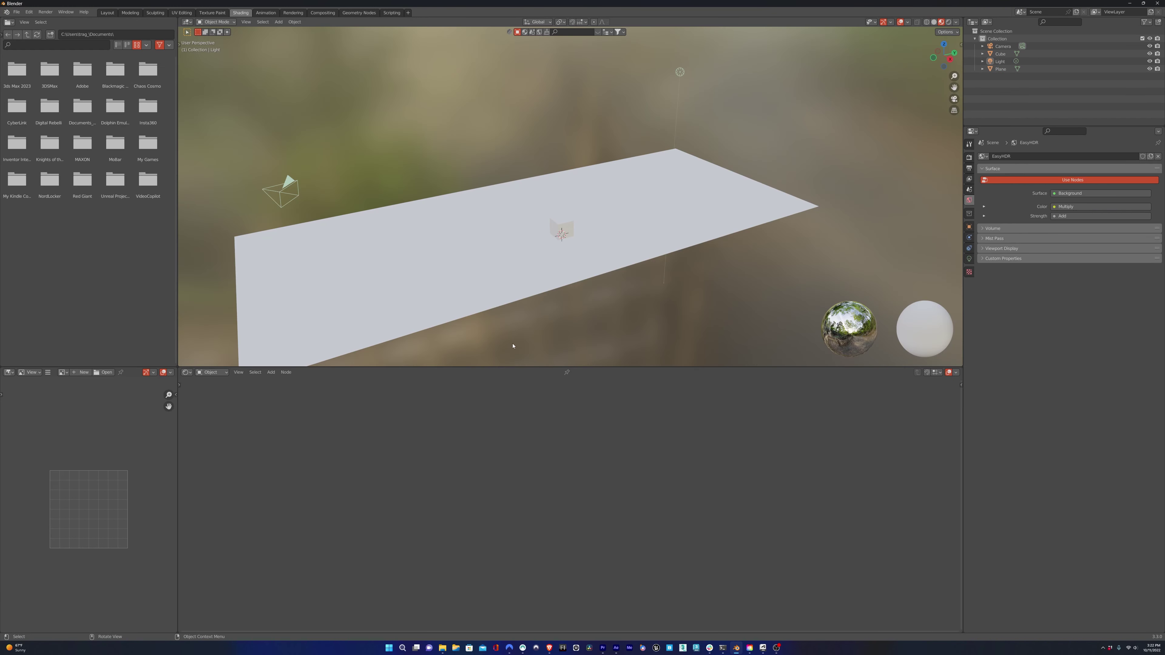
pyautogui.moveTo(513, 346); pyautogui.dragTo(913, 48, button='middle')
pyautogui.click(948, 22)
pyautogui.click(211, 372)
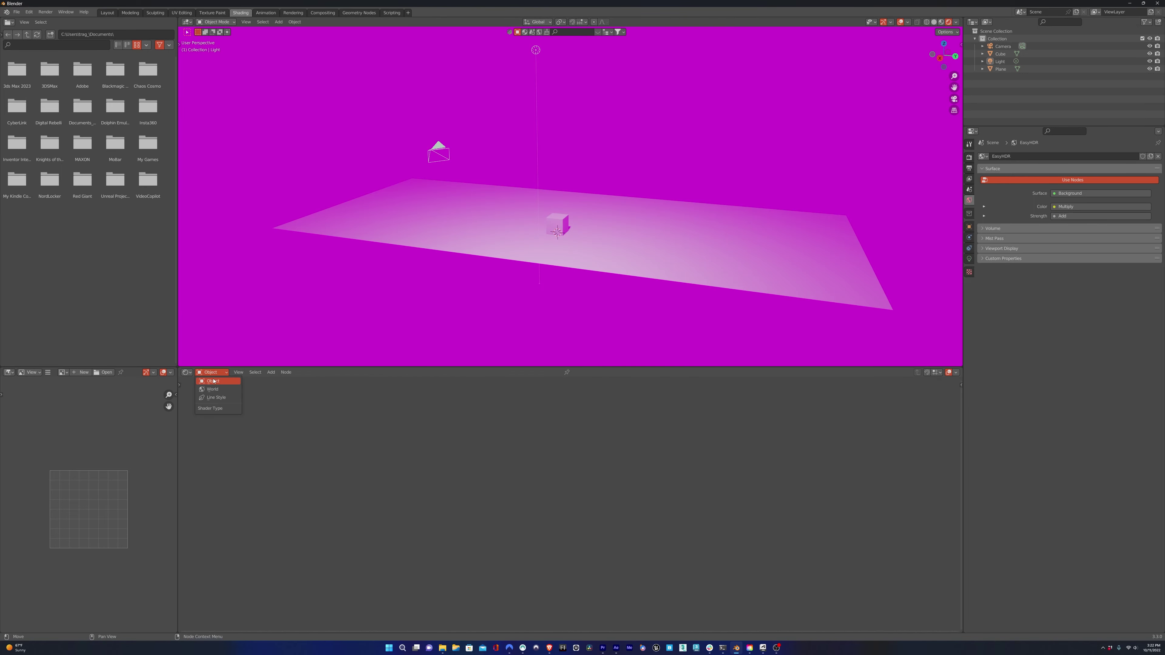
pyautogui.click(211, 389)
pyautogui.moveTo(782, 501); pyautogui.dragTo(429, 528, button='middle')
# Load GarageGC_v02.hdr from the HDR folder into the World's environment texture and look through the camera.
pyautogui.click(494, 465)
pyautogui.click(338, 423)
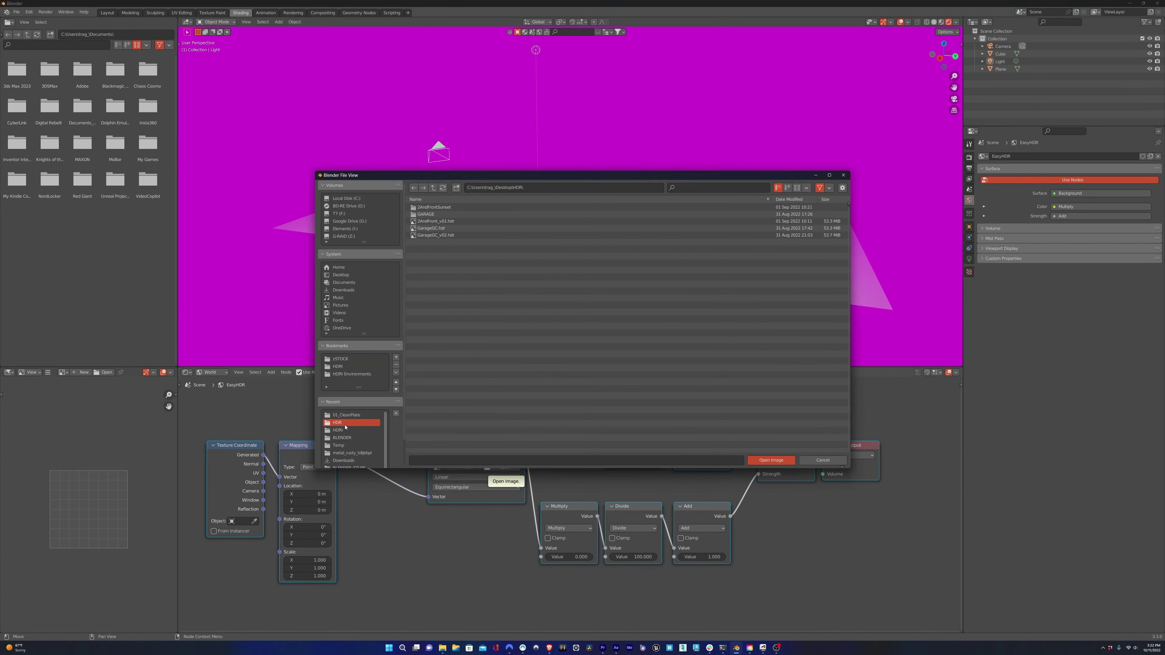
pyautogui.click(440, 237)
pyautogui.click(798, 188)
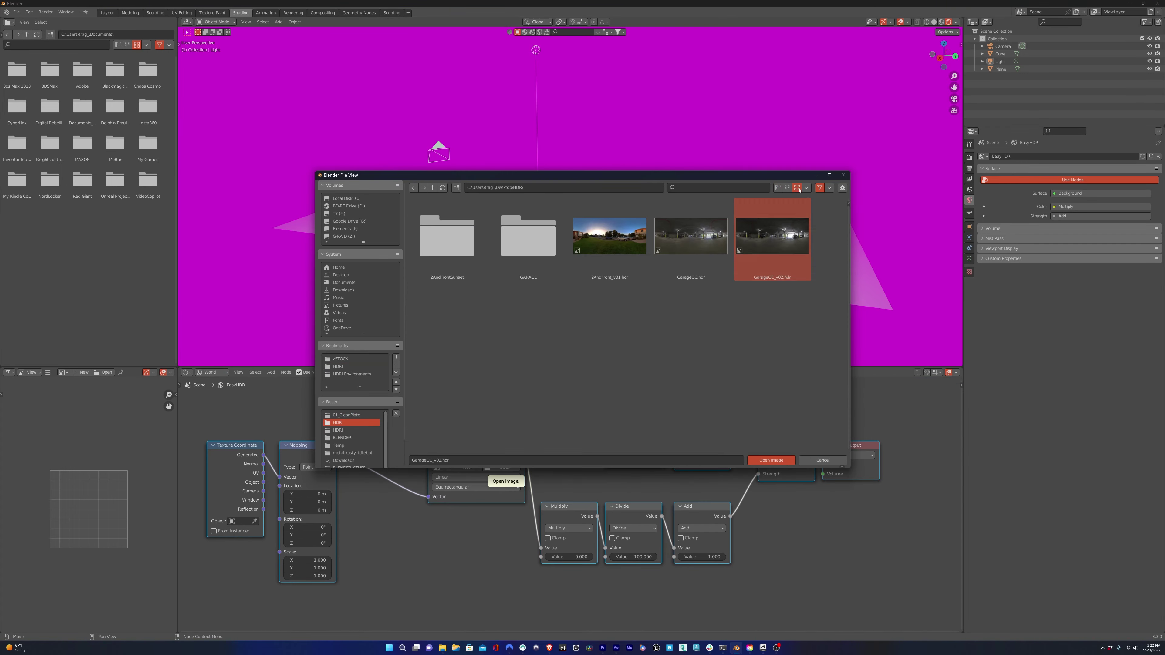
pyautogui.doubleClick(788, 242)
pyautogui.press('KP_0')
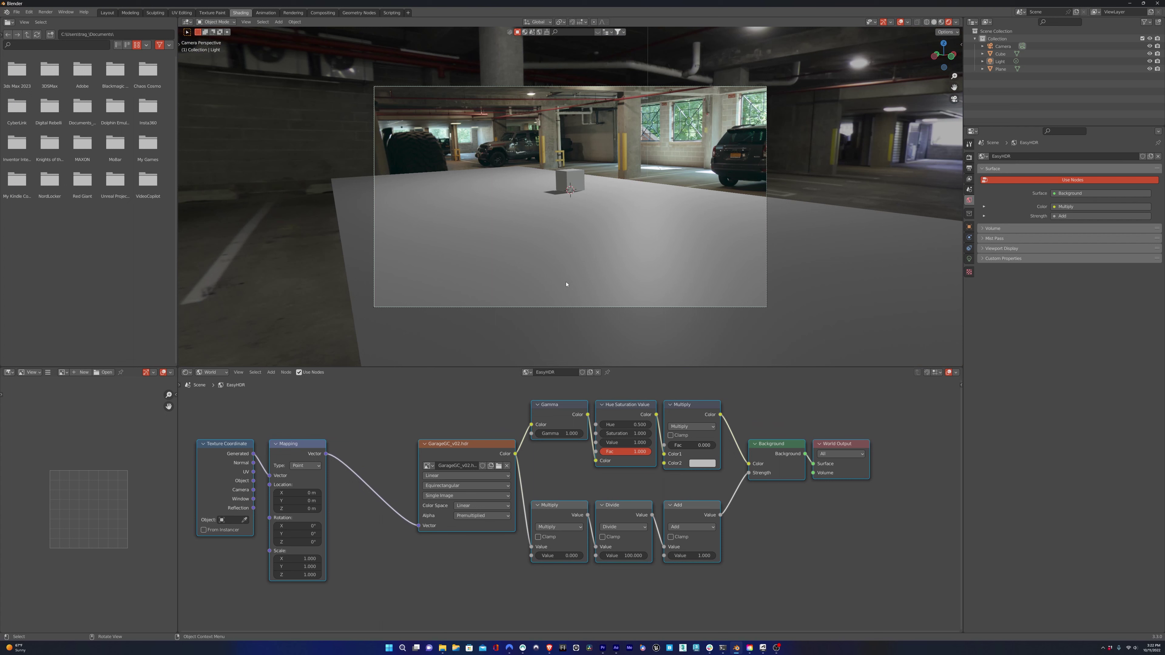
# Select the camera and lower its background image opacity to 0.428 so the photo can be compared with the HDR.
pyautogui.click(761, 296)
pyautogui.click(765, 308)
pyautogui.click(969, 259)
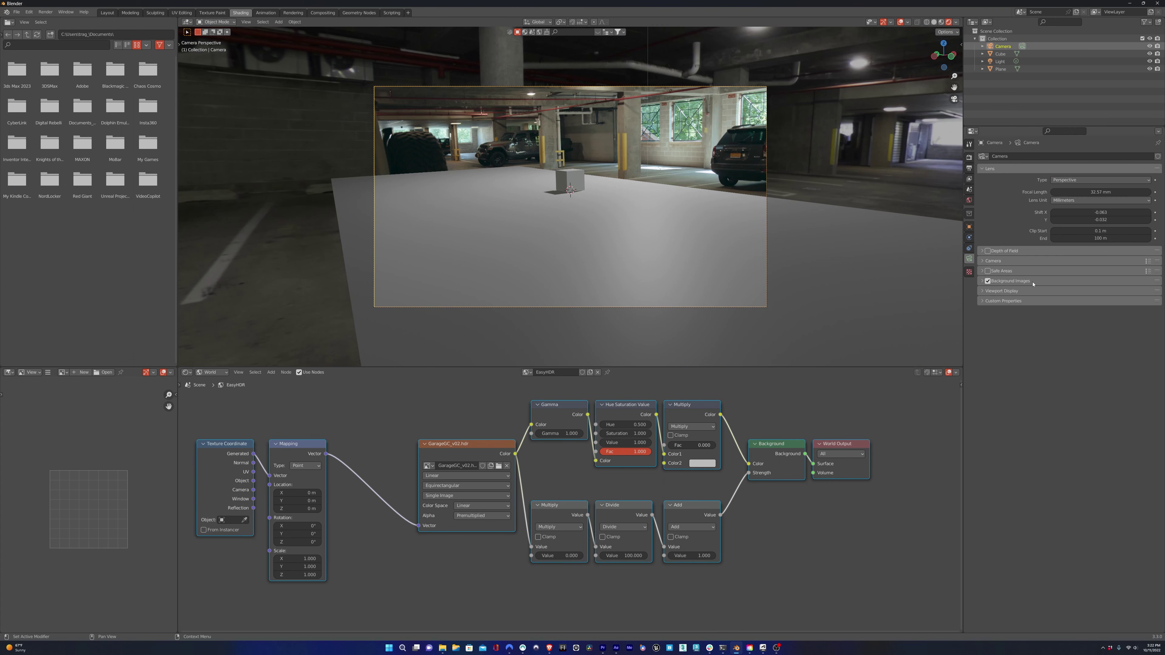
pyautogui.click(1017, 281)
pyautogui.moveTo(1123, 367); pyautogui.dragTo(1098, 368)
pyautogui.scroll(3, 593, 205)
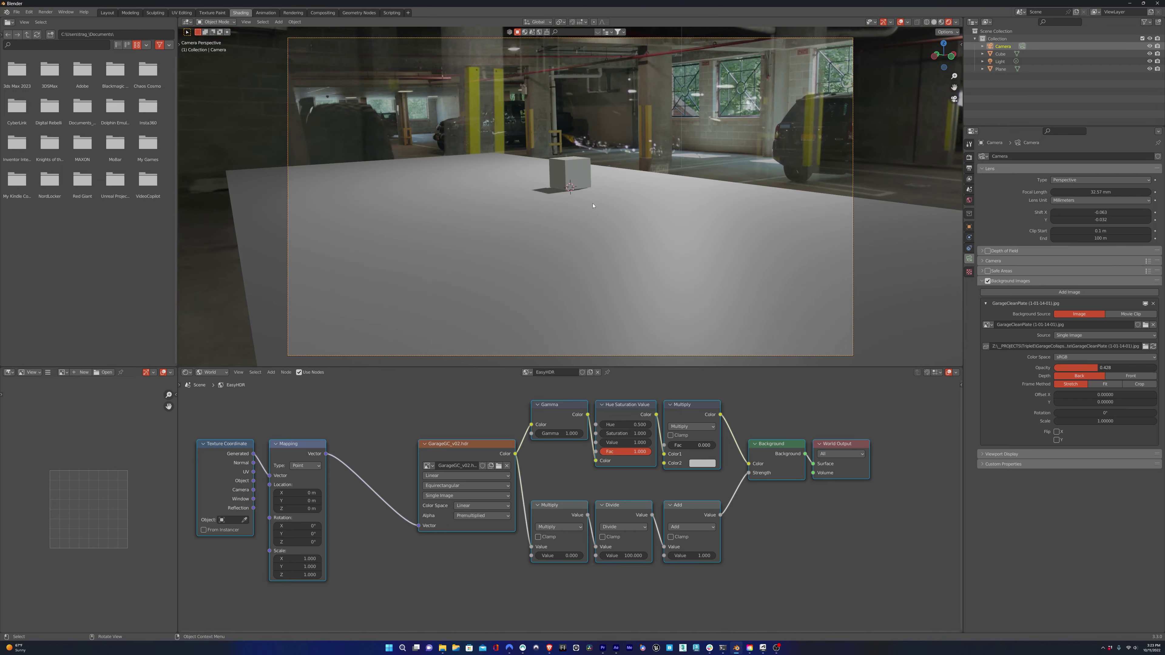
pyautogui.keyDown('shift'); pyautogui.moveTo(592, 206); pyautogui.dragTo(564, 283, button='middle'); pyautogui.keyUp('shift')
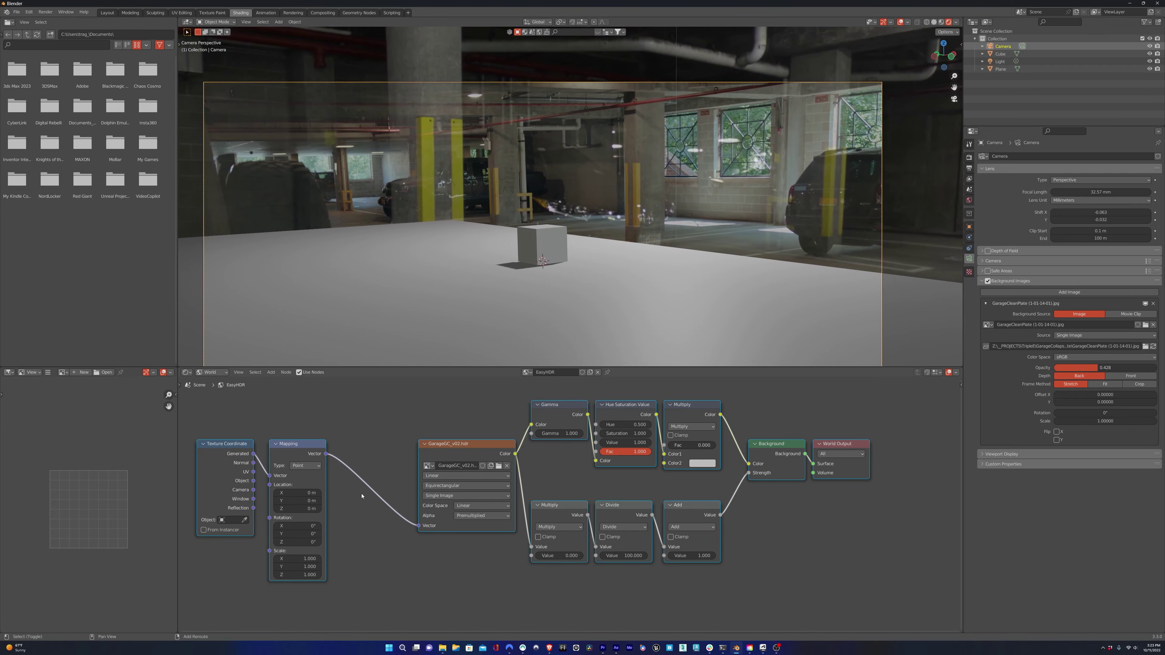
# Try to align the HDR with the photo using a Z rotation and a scale of 5 on the Mapping node, and undo it.
pyautogui.moveTo(297, 541); pyautogui.dragTo(418, 542)
pyautogui.click(297, 558)
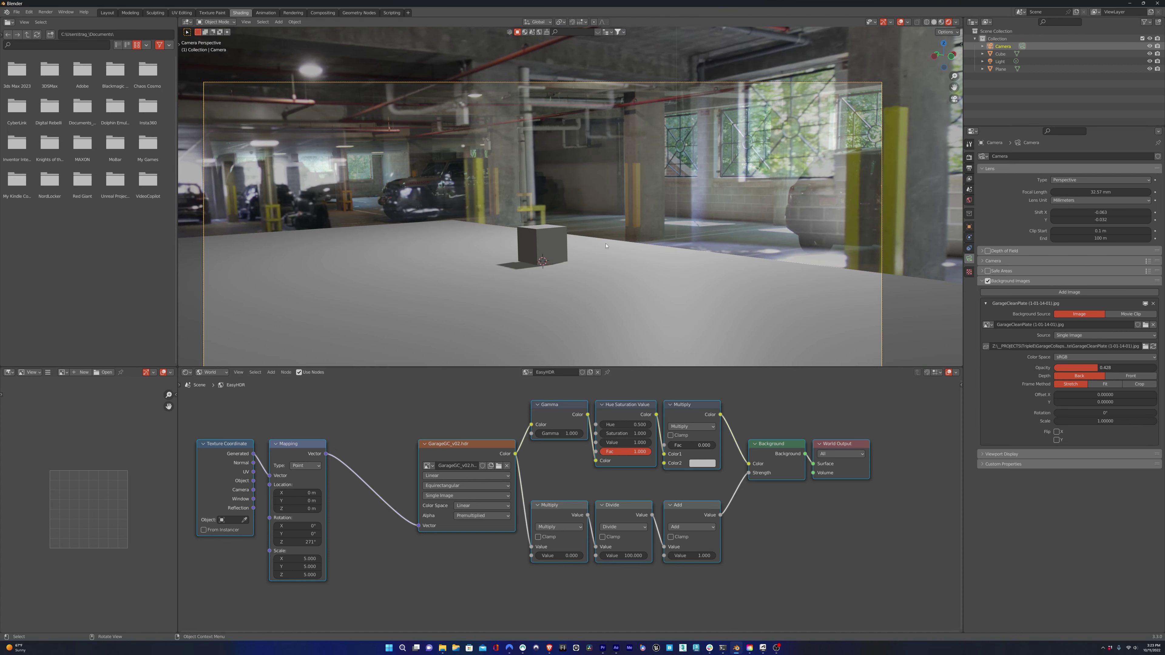
pyautogui.moveTo(303, 542); pyautogui.dragTo(291, 541)
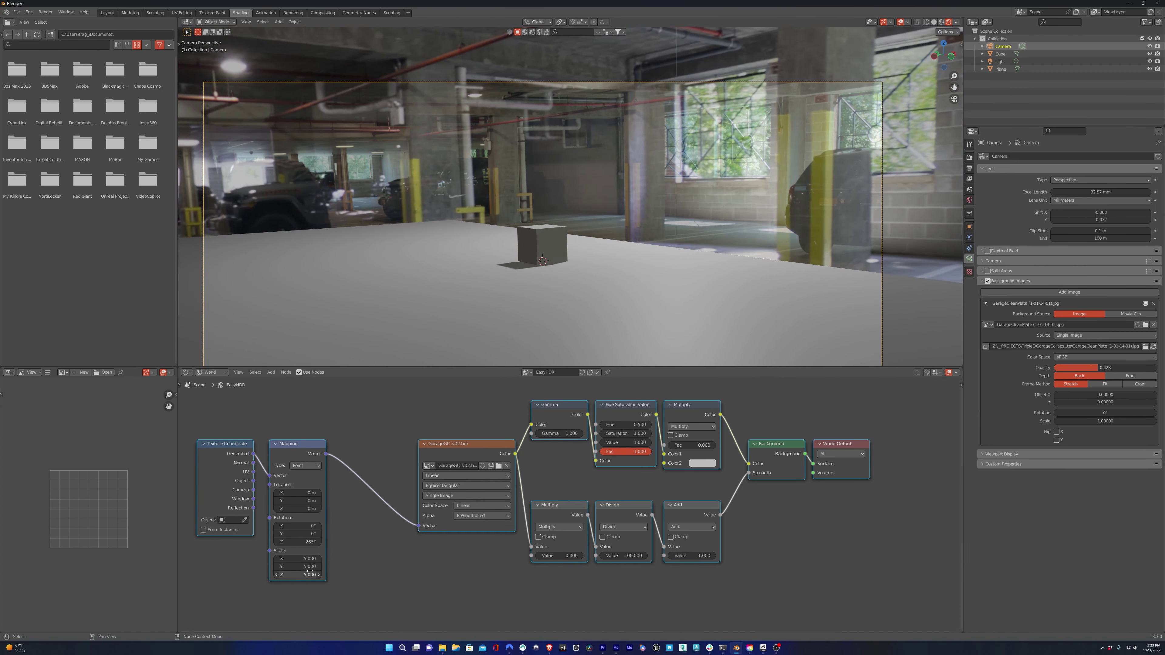
pyautogui.hotkey('ctrl', 'z')
pyautogui.hotkey('ctrl', 'z')
pyautogui.hotkey('ctrl', 'z')
# Restore the camera's background image to full opacity.
pyautogui.keyDown('shift'); pyautogui.moveTo(606, 256); pyautogui.dragTo(634, 179, button='middle'); pyautogui.keyUp('shift')
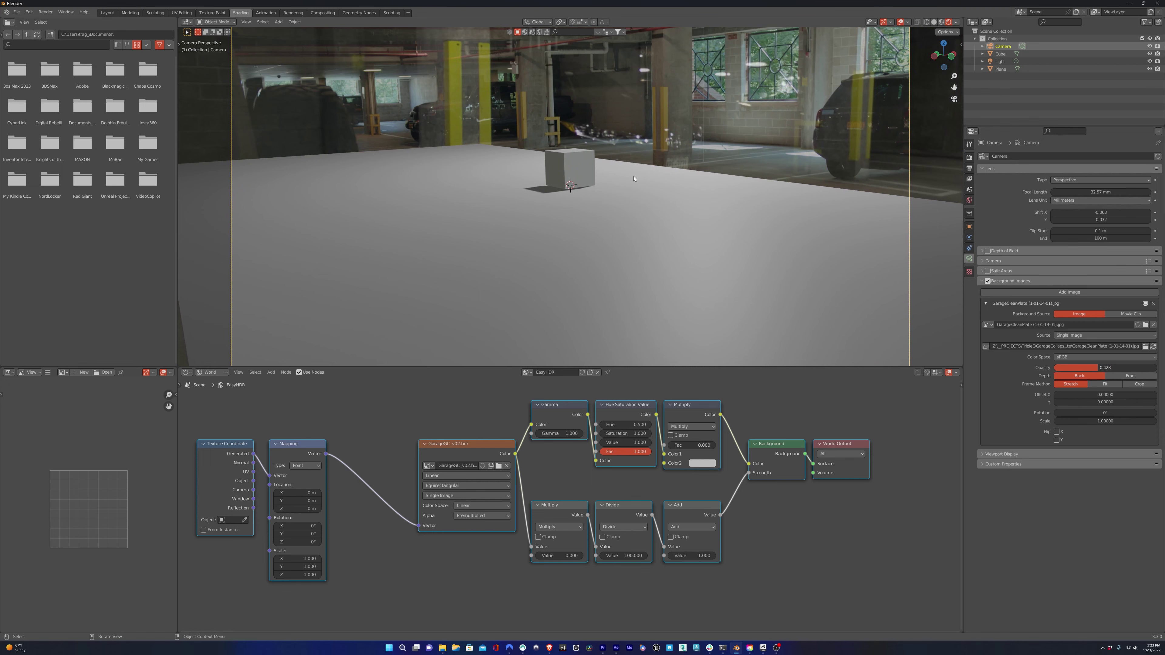
pyautogui.scroll(-3, 606, 206)
pyautogui.moveTo(1097, 368); pyautogui.dragTo(1157, 368)
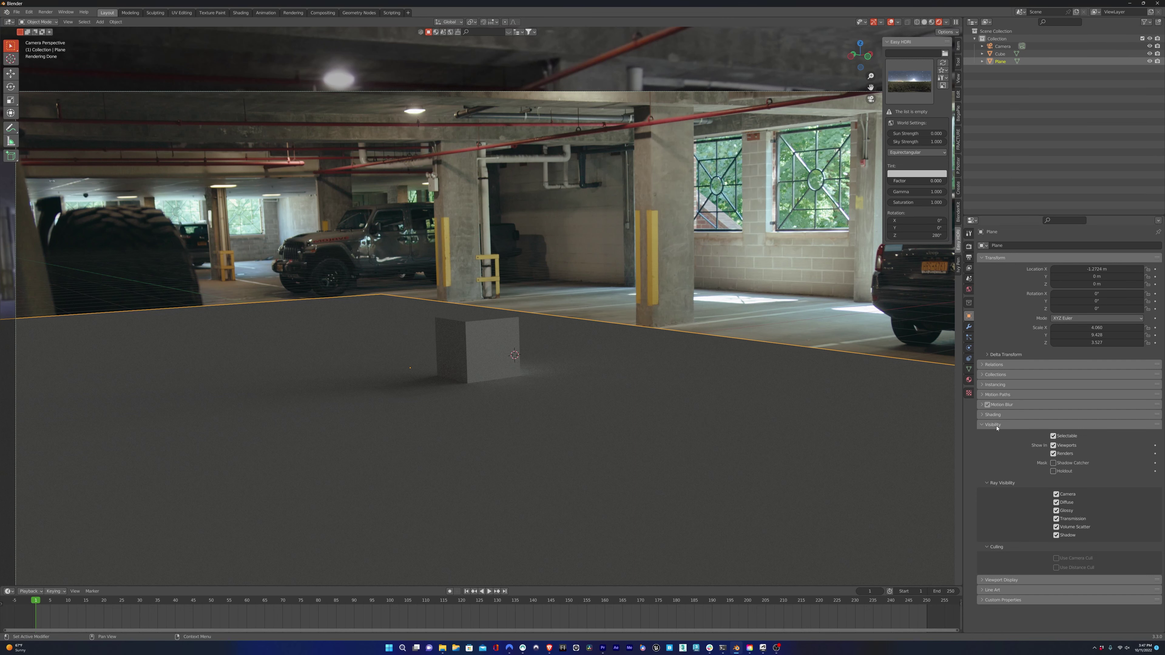
# Make the floor plane a shadow catcher, enable the transparent film in the Cycles render settings and deselect the plane.
pyautogui.click(1053, 463)
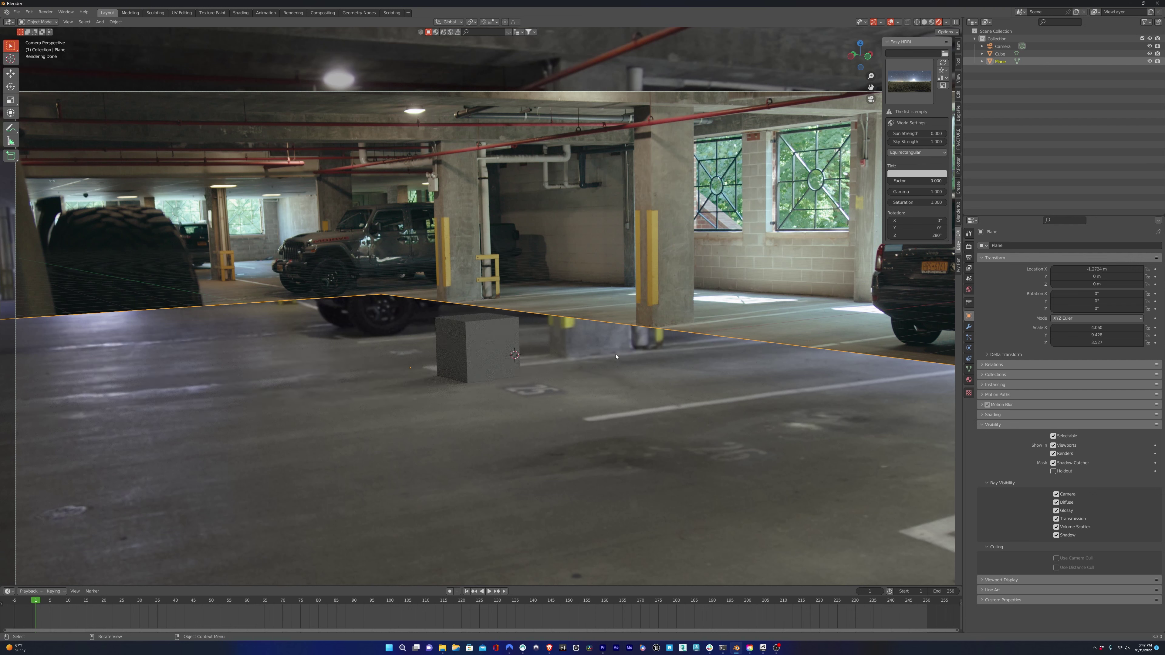
pyautogui.click(969, 246)
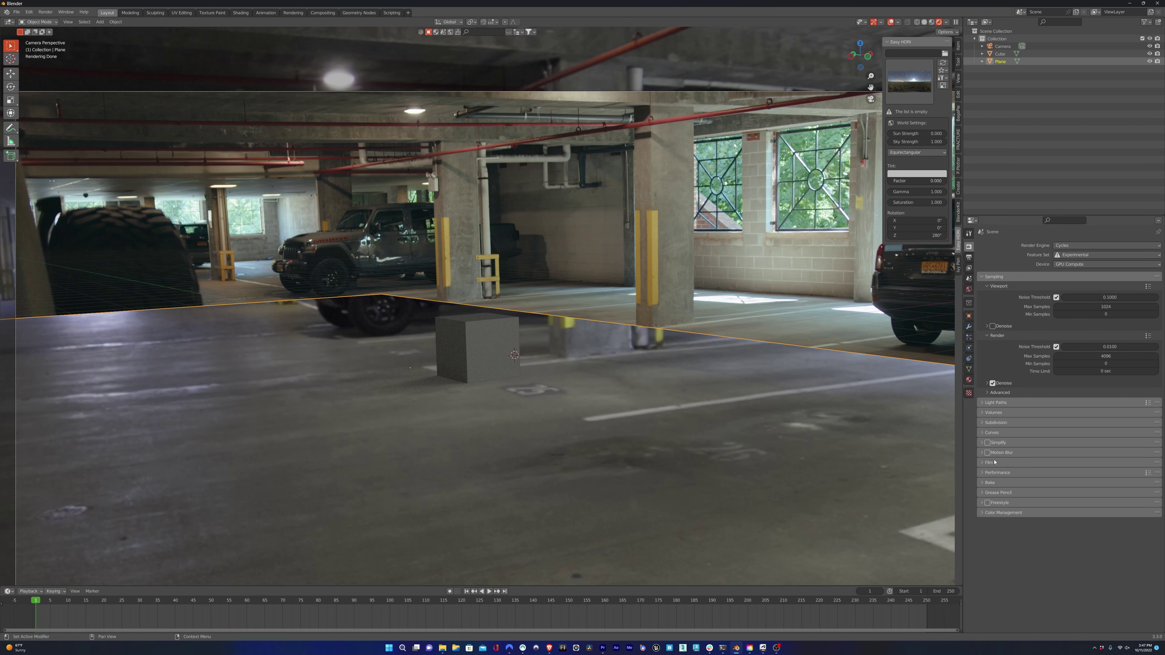
pyautogui.click(992, 518)
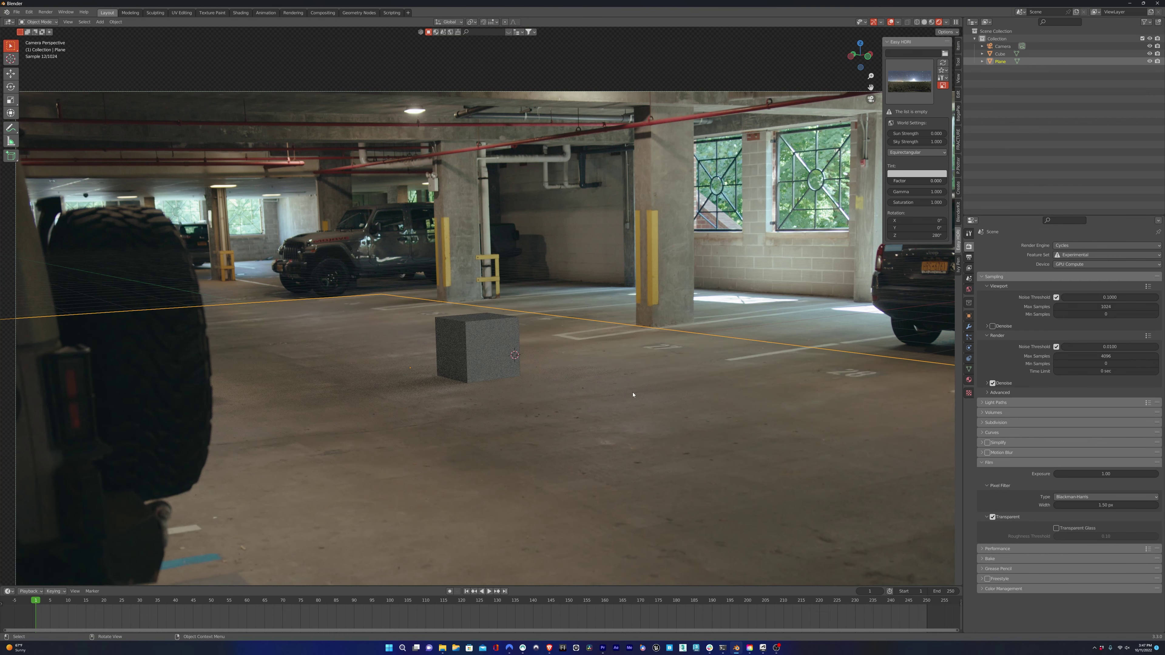
pyautogui.click(716, 324)
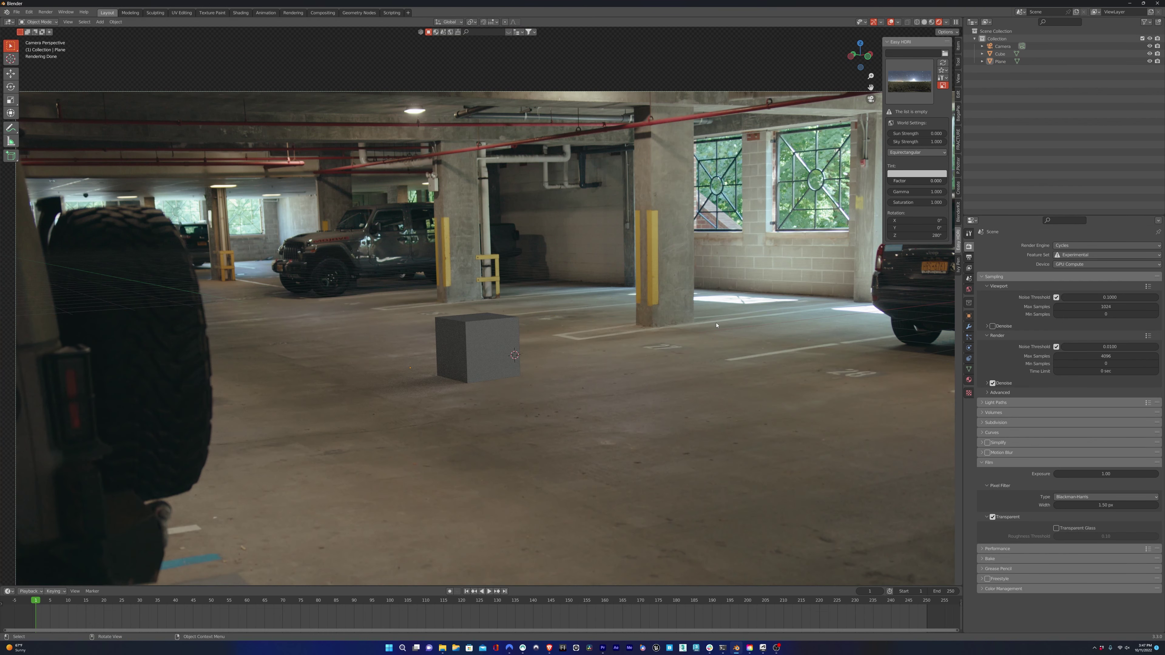
# Move the cube farther back across the garage floor with the Z axis locked.
pyautogui.click(476, 349)
pyautogui.press('g')
pyautogui.hotkey('shift', 'z')
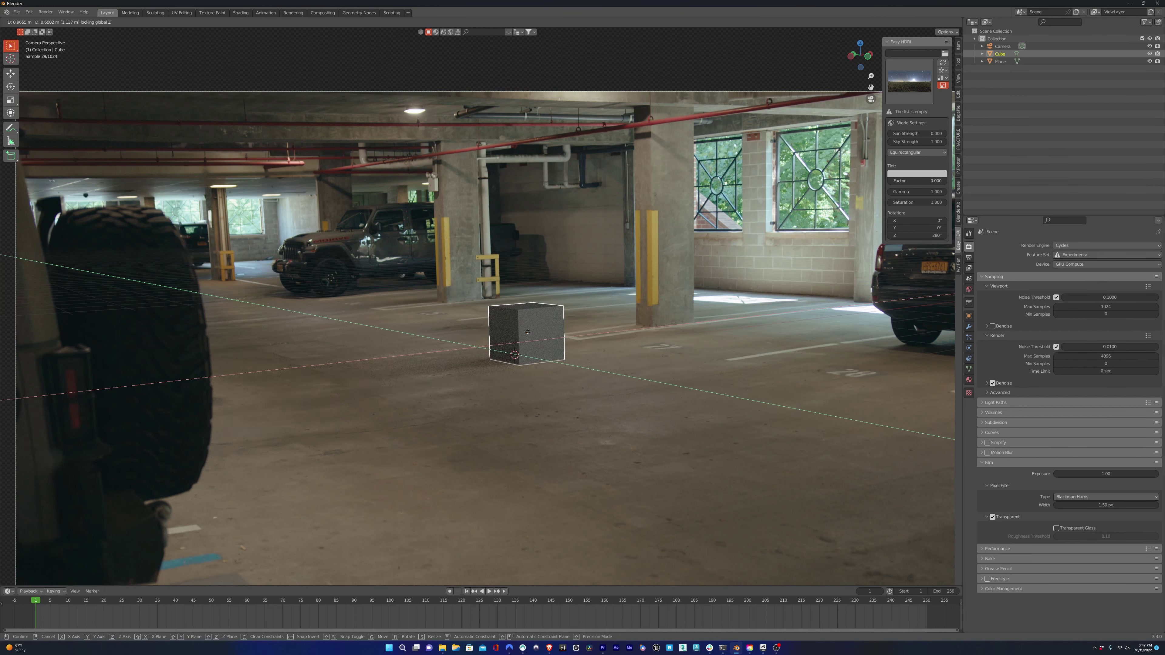
pyautogui.click(528, 331)
# Hide and unhide the cube to check its shadow, and slide it across the floor again with Z locked.
pyautogui.press('h')
pyautogui.hotkey('alt', 'h')
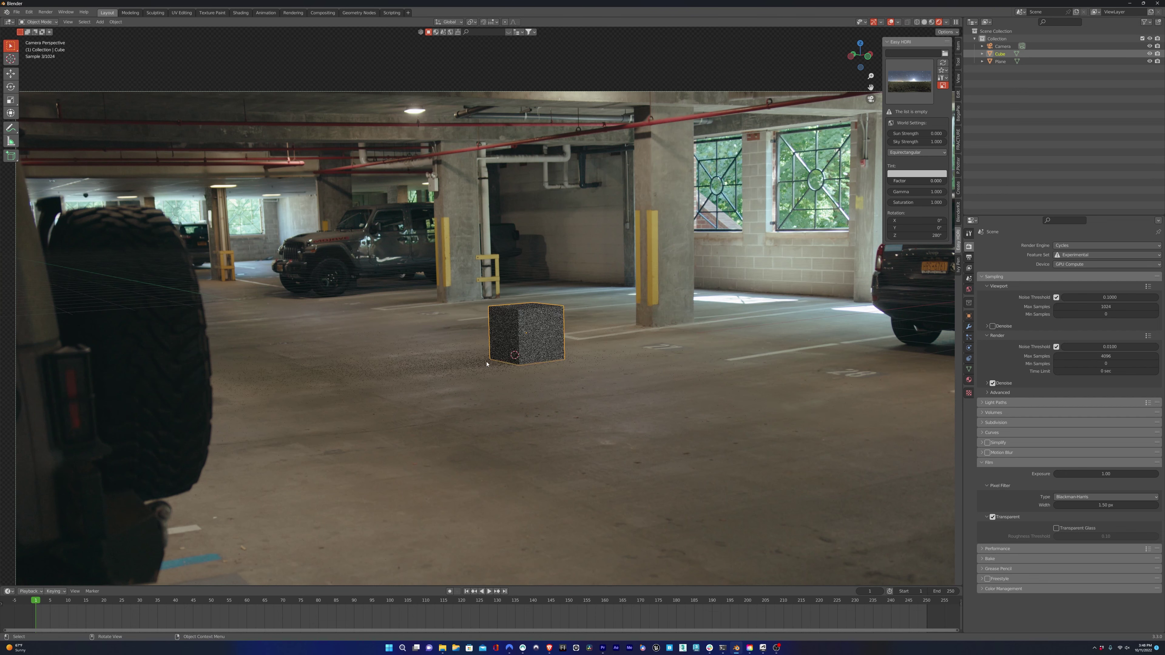
pyautogui.press('g')
pyautogui.hotkey('shift', 'z')
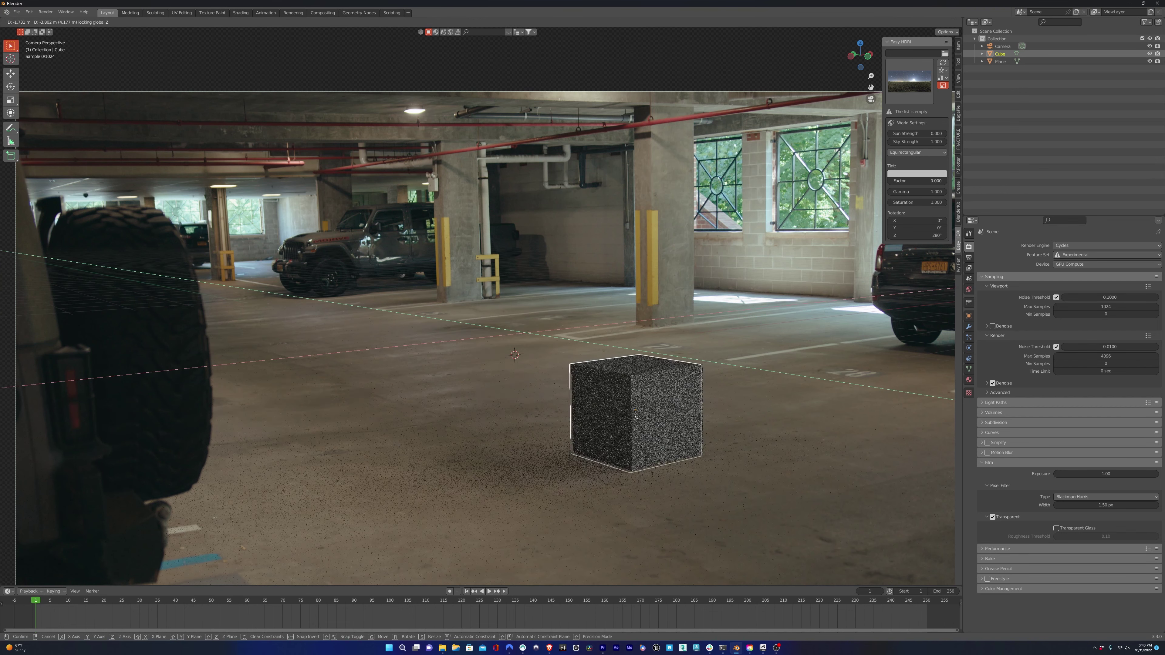
pyautogui.click(546, 338)
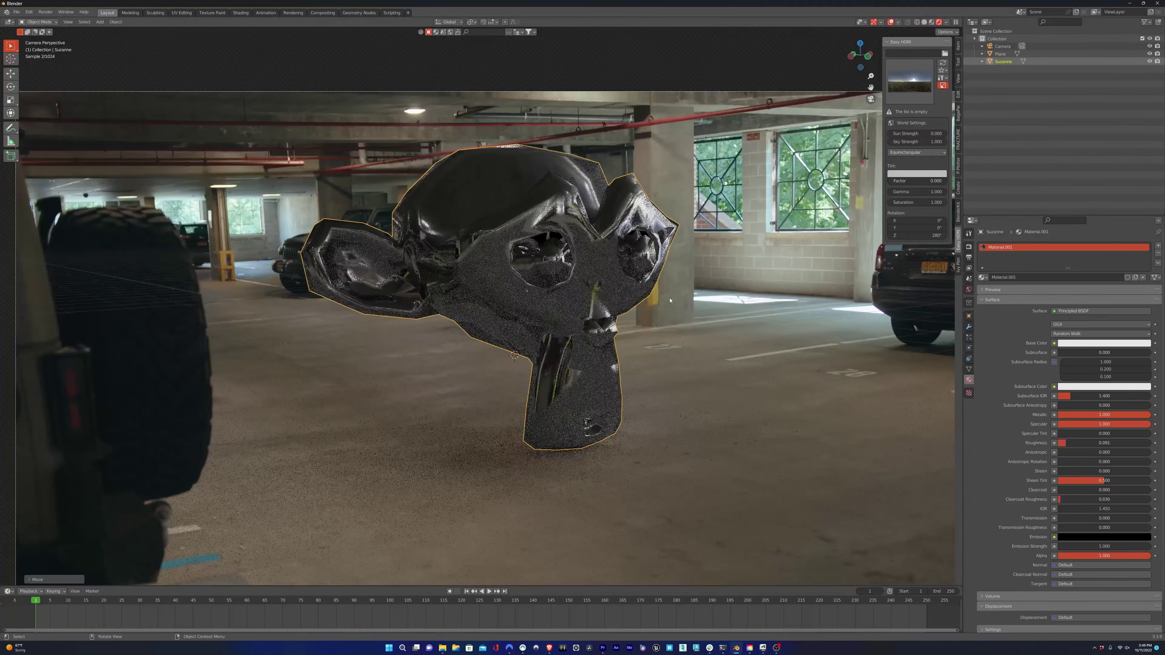
# Rotate the reflective Suzanne monkey head about the global Z axis to check its reflections.
pyautogui.press('r')
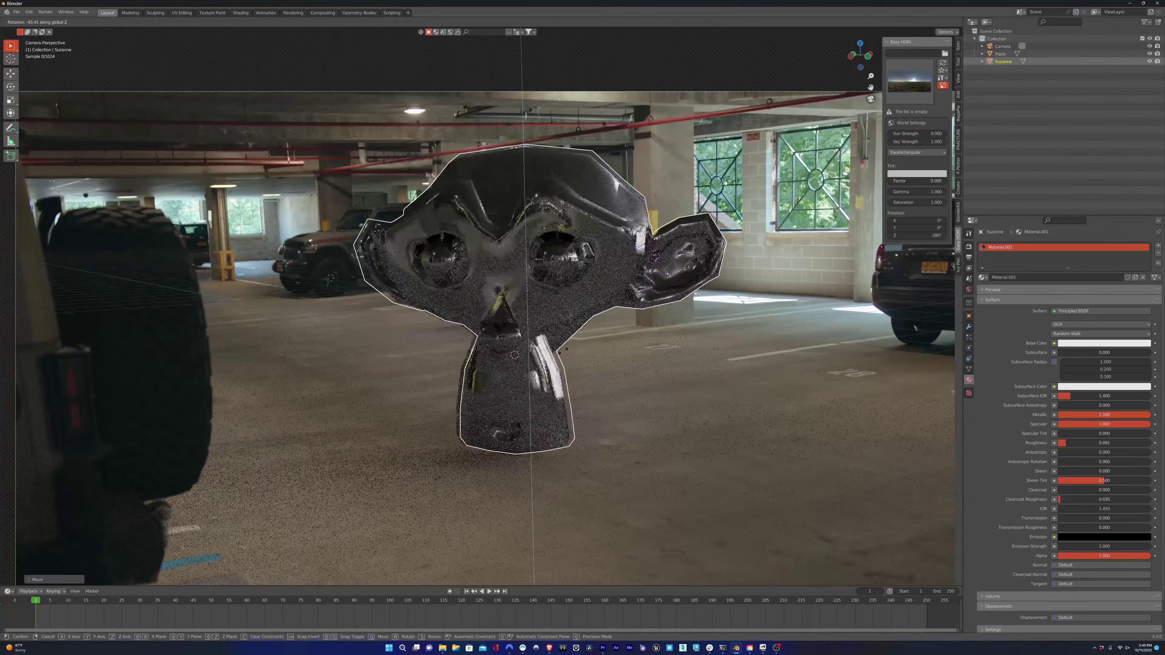
pyautogui.click(694, 351)
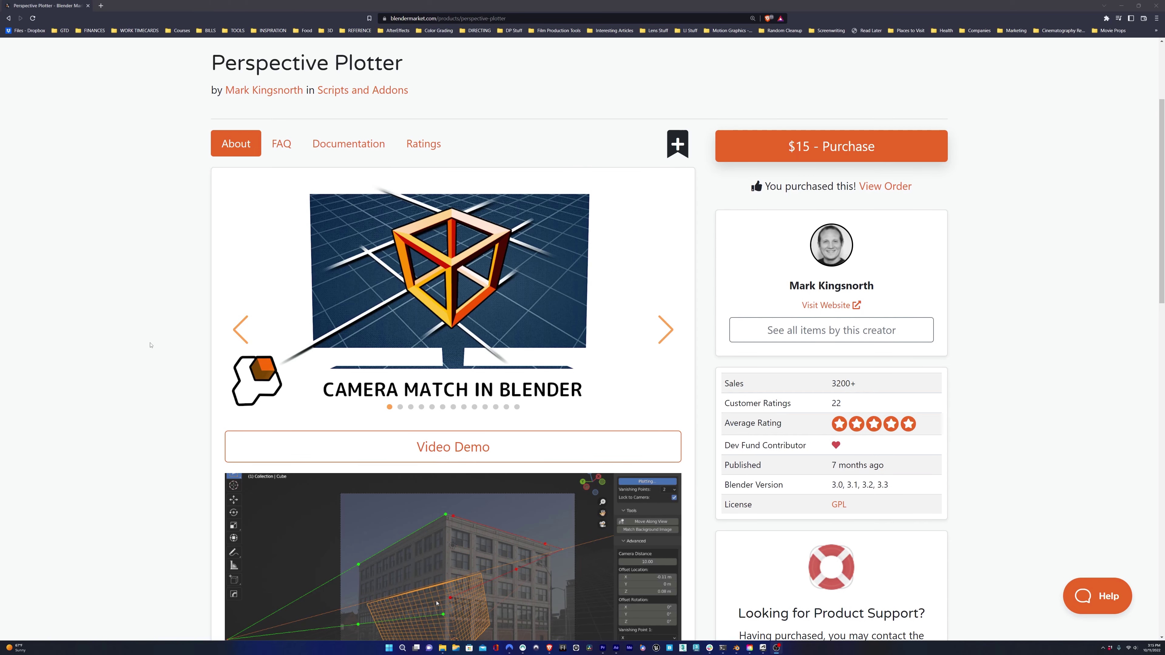
pyautogui.scroll(-7, 150, 344)
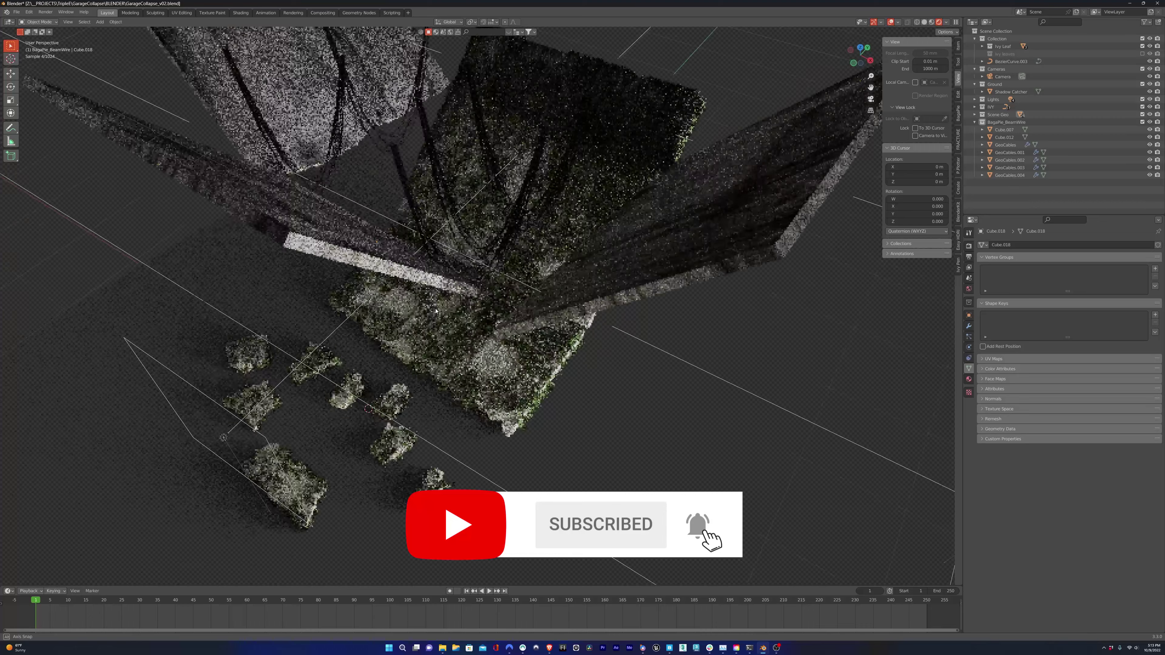
pyautogui.moveTo(518, 301); pyautogui.dragTo(472, 290, button='middle')
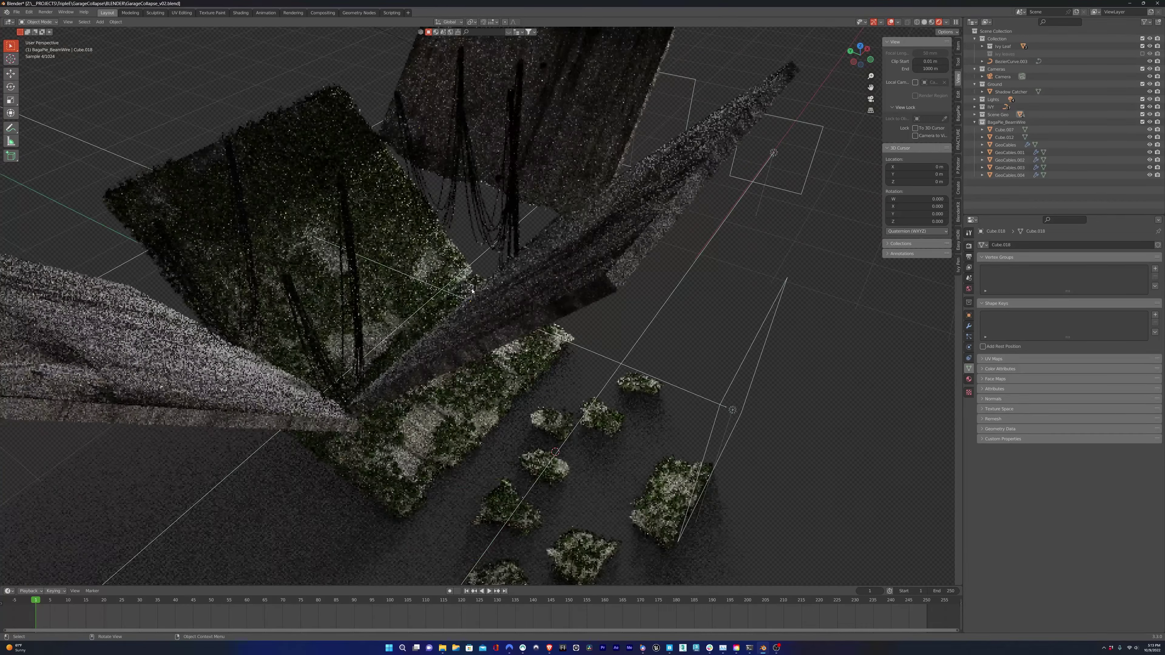